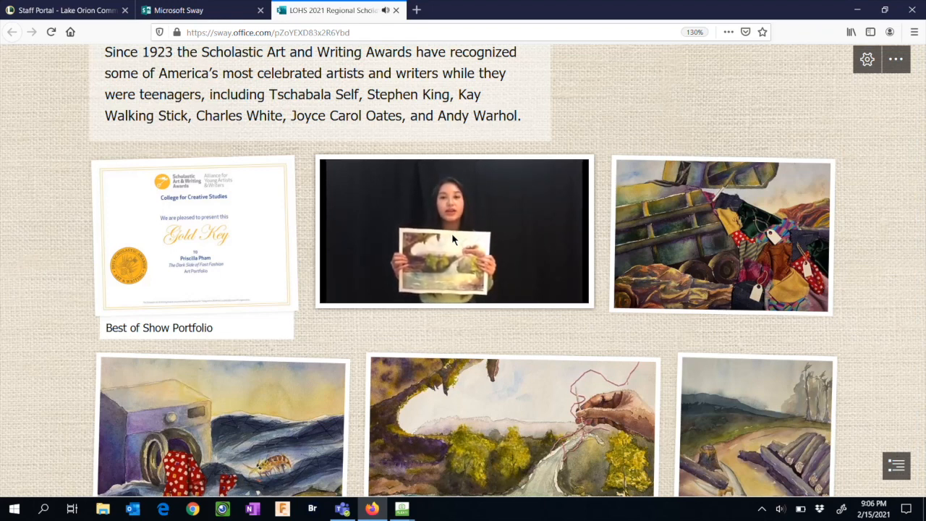
Pause the embedded portfolio video and look through the Individual Gold Keys certificates and artworks in the Scholastic Sway
{"action": "mouse_move", "coordinate": [448, 248]}
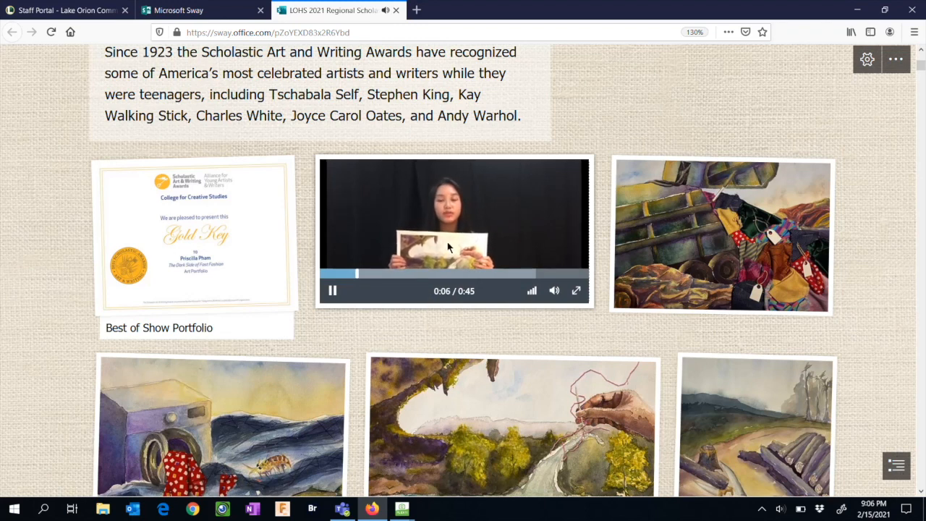
{"action": "left_click", "coordinate": [332, 291]}
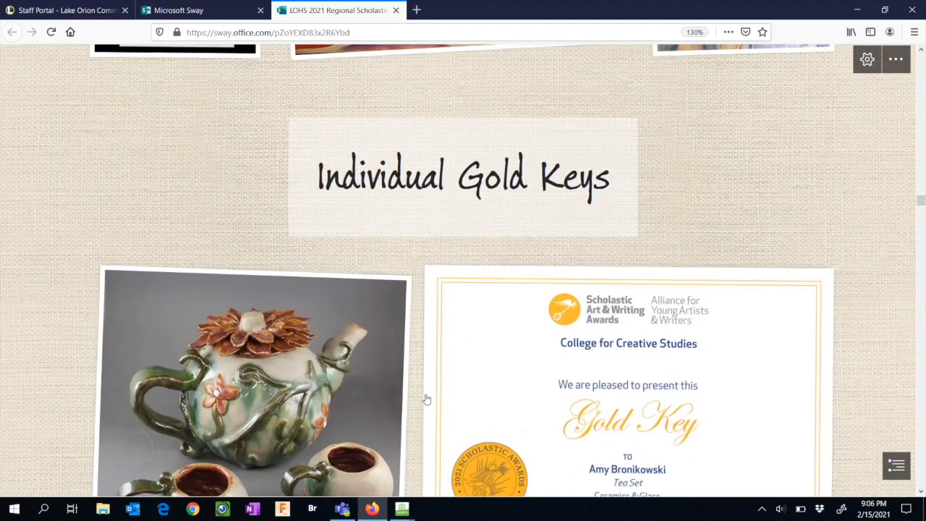
{"action": "scroll", "coordinate": [426, 398], "scroll_direction": "up", "scroll_amount": 3}
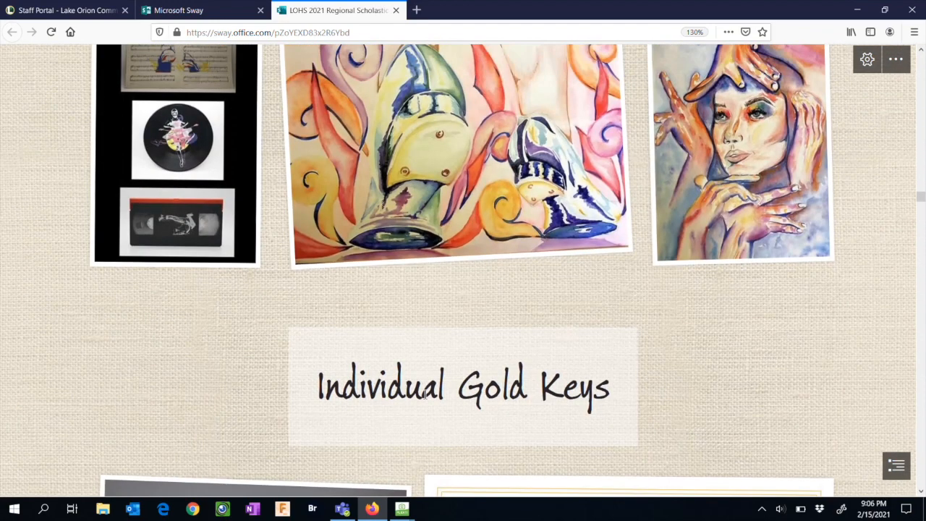
{"action": "scroll", "coordinate": [427, 398], "scroll_direction": "down", "scroll_amount": 5}
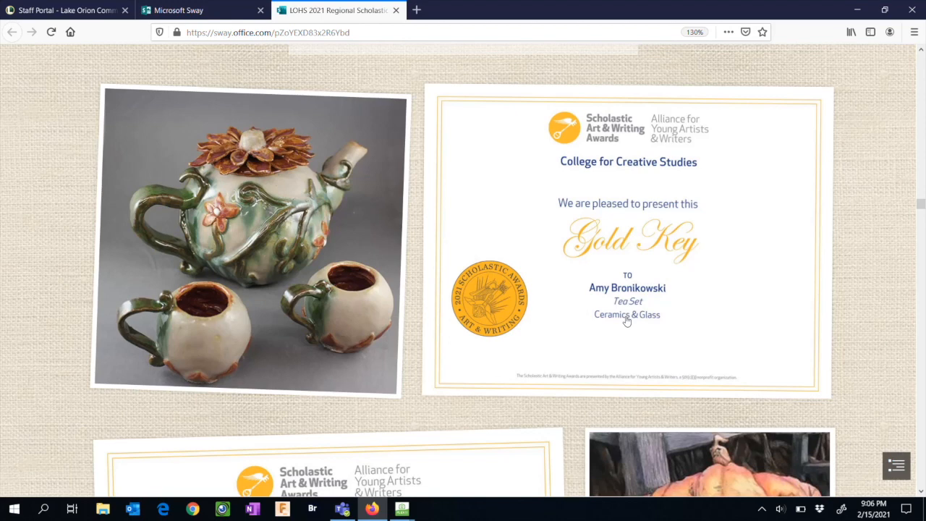
{"action": "scroll", "coordinate": [627, 321], "scroll_direction": "down", "scroll_amount": 4}
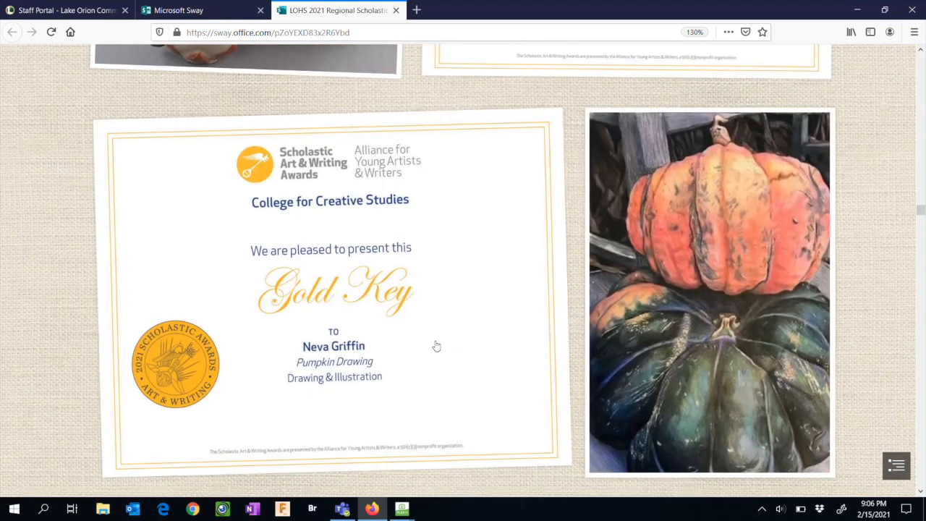
{"action": "scroll", "coordinate": [437, 346], "scroll_direction": "down", "scroll_amount": 5}
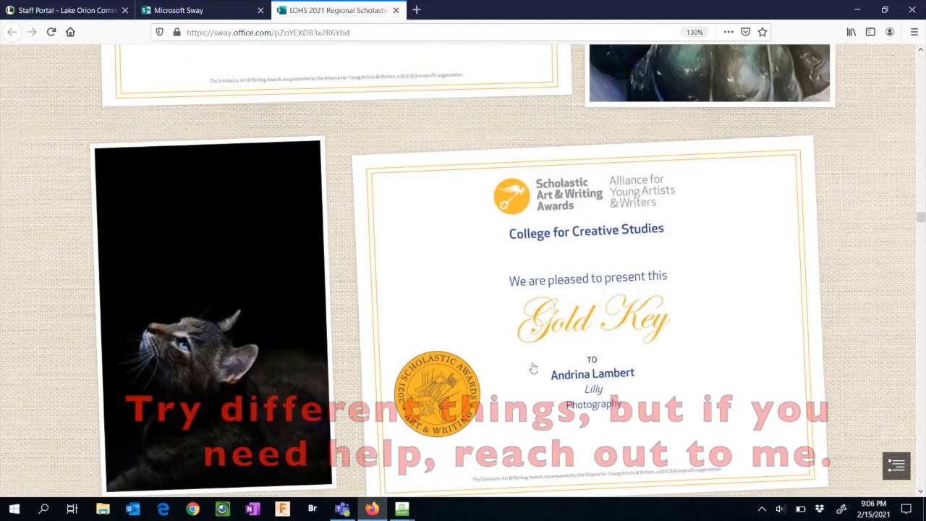
{"action": "scroll", "coordinate": [534, 369], "scroll_direction": "down", "scroll_amount": 4}
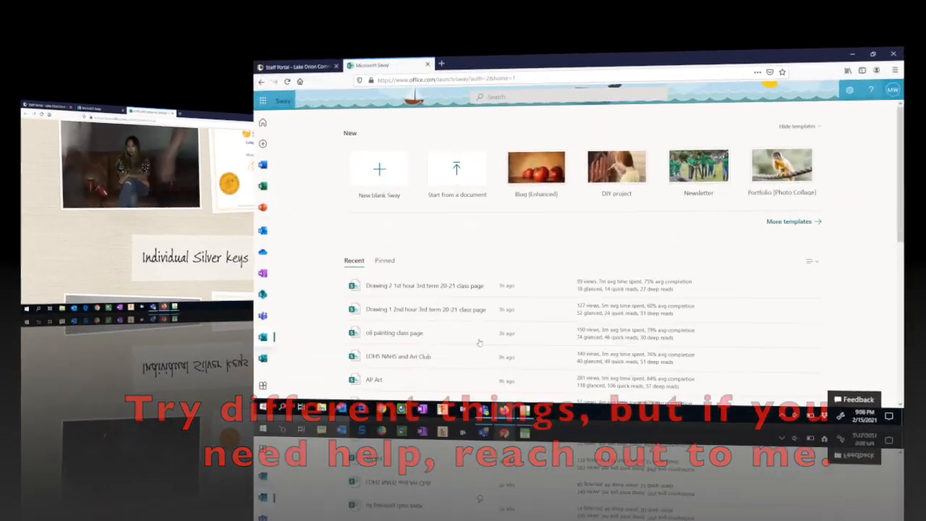
Create a new blank Sway and title it "My test sway"
{"action": "scroll", "coordinate": [270, 448], "scroll_direction": "down", "scroll_amount": 3}
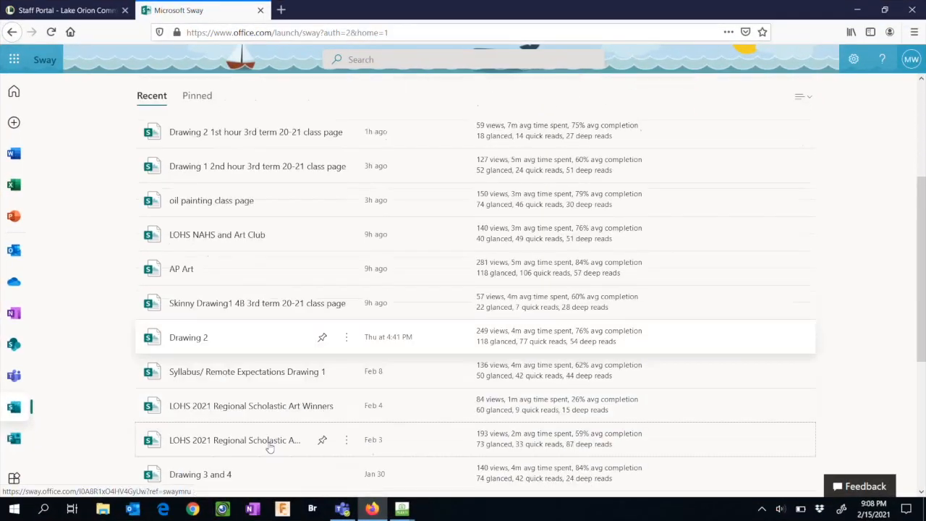
{"action": "scroll", "coordinate": [269, 448], "scroll_direction": "up", "scroll_amount": 2}
{"action": "scroll", "coordinate": [270, 448], "scroll_direction": "up", "scroll_amount": 2}
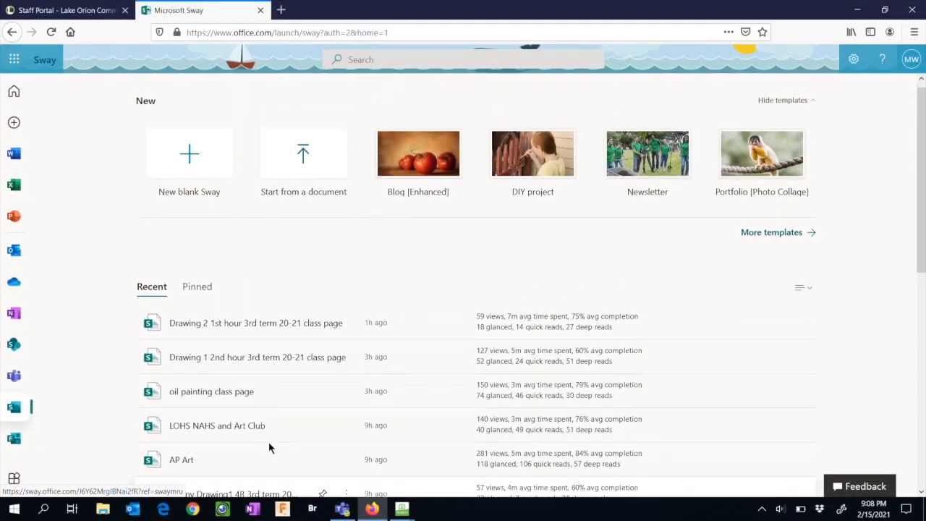
{"action": "left_click", "coordinate": [191, 168]}
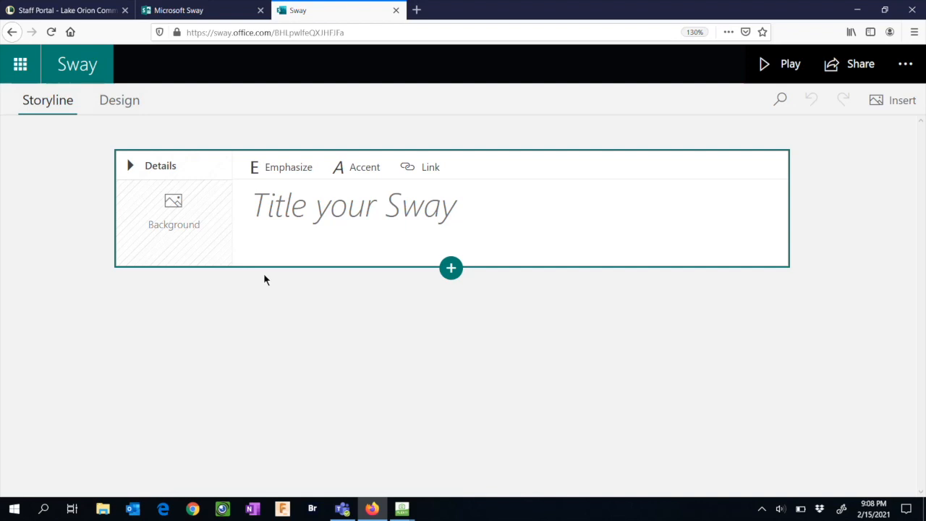
{"action": "left_click", "coordinate": [262, 210]}
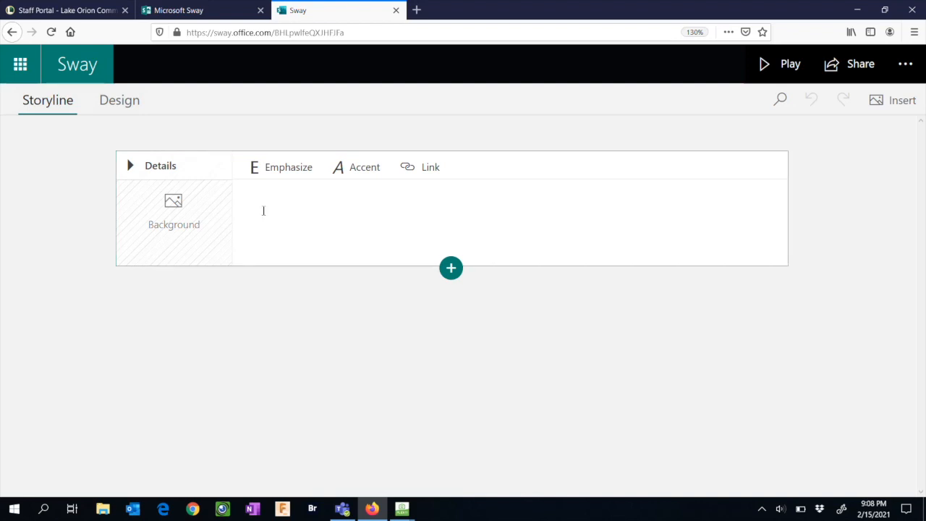
{"action": "type", "text": "My test sway"}
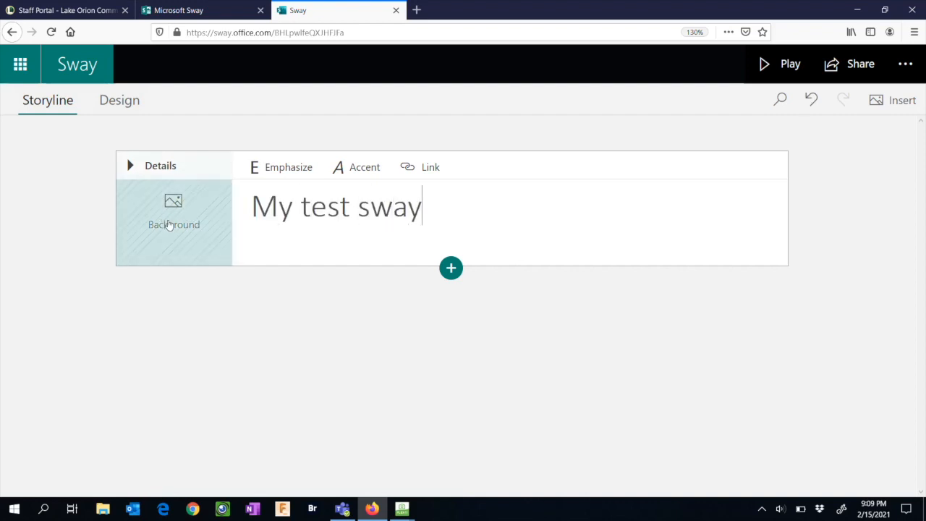
Set the title card's background to the "car mural" image from the Drawing 2 folder on the device
{"action": "left_click", "coordinate": [168, 225]}
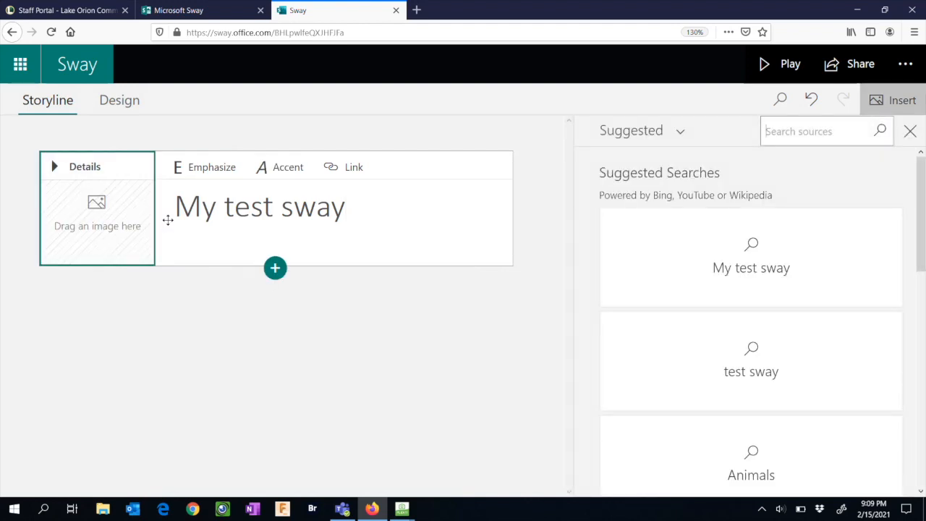
{"action": "left_click", "coordinate": [681, 137]}
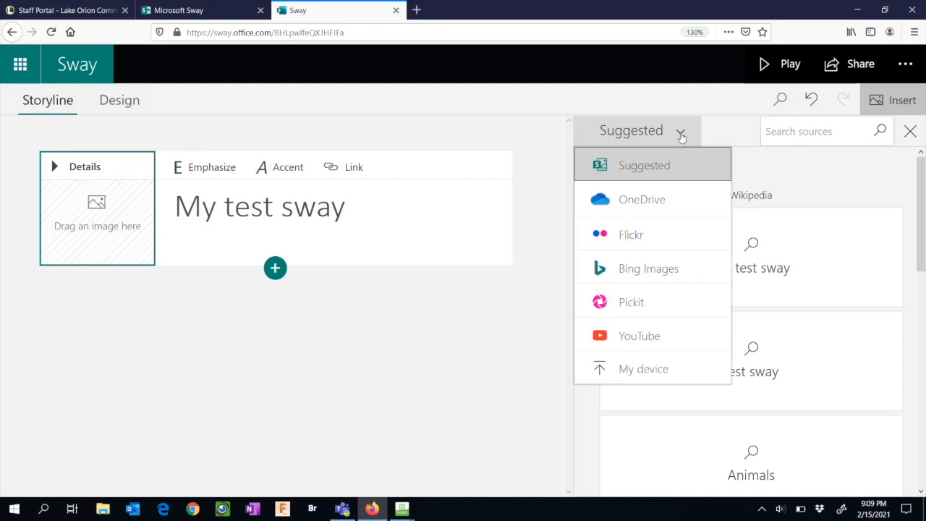
{"action": "left_click", "coordinate": [637, 380]}
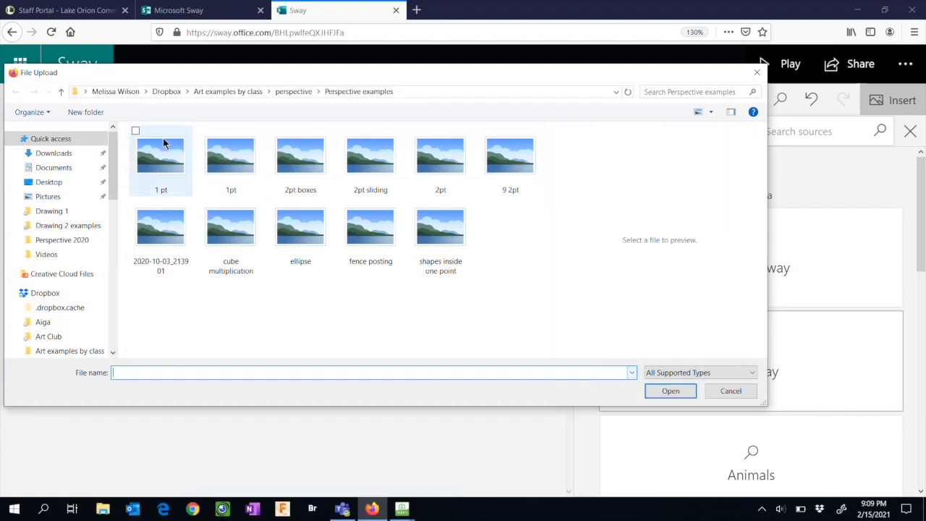
{"action": "left_click_drag", "start_coordinate": [116, 175], "coordinate": [114, 211]}
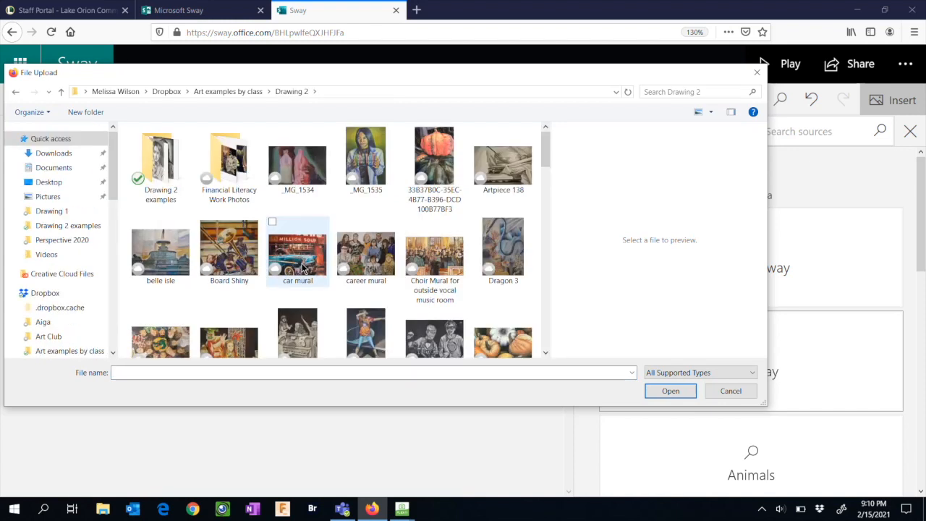
{"action": "left_click", "coordinate": [303, 268]}
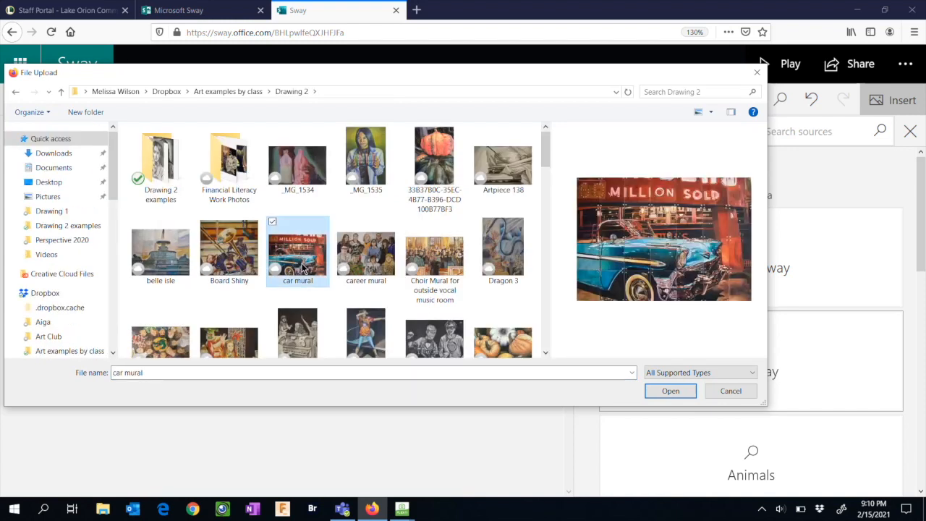
{"action": "left_click", "coordinate": [670, 391]}
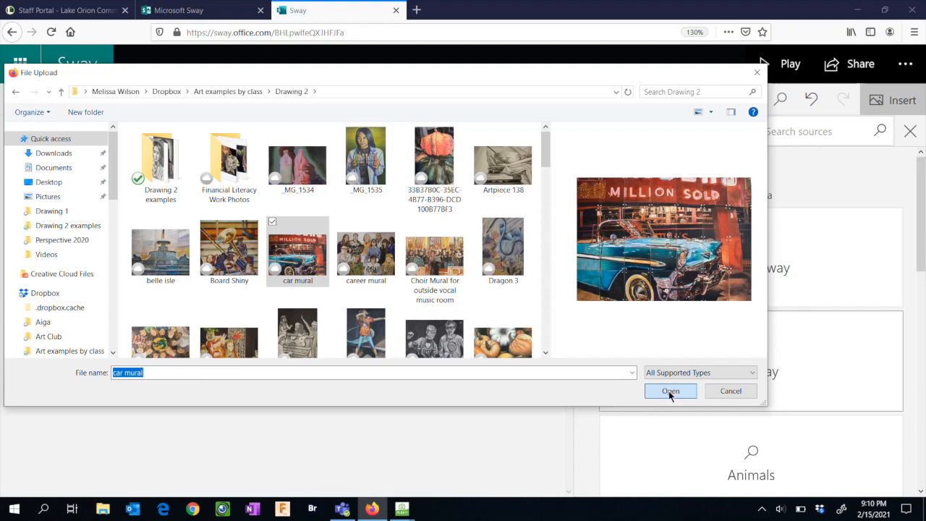
{"action": "left_click", "coordinate": [669, 391]}
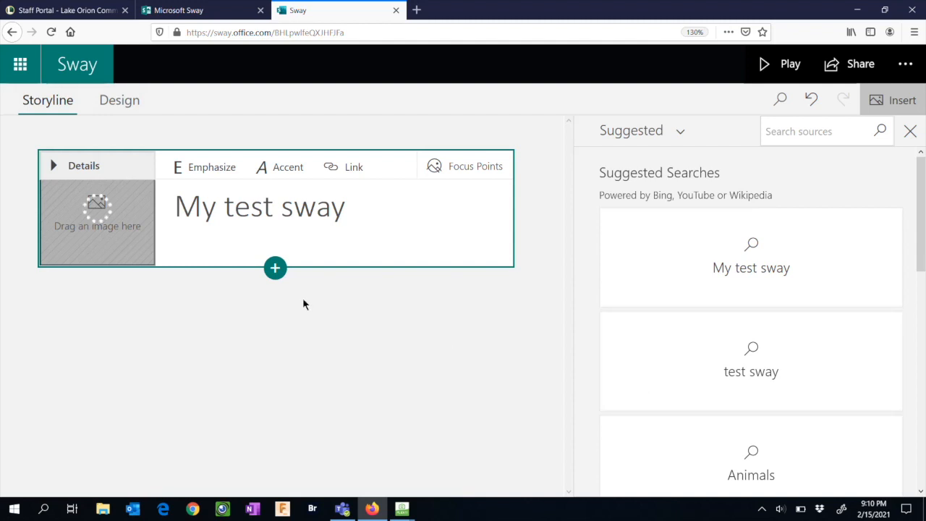
Add an image card below the title card and upload the pumpkin picture from the Drawing 2 folder into it
{"action": "left_click", "coordinate": [275, 270]}
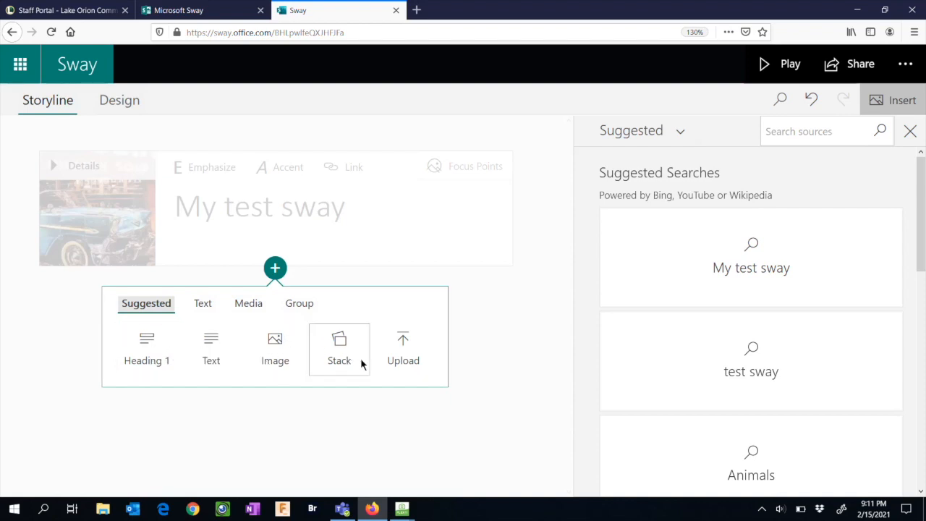
{"action": "left_click", "coordinate": [276, 341]}
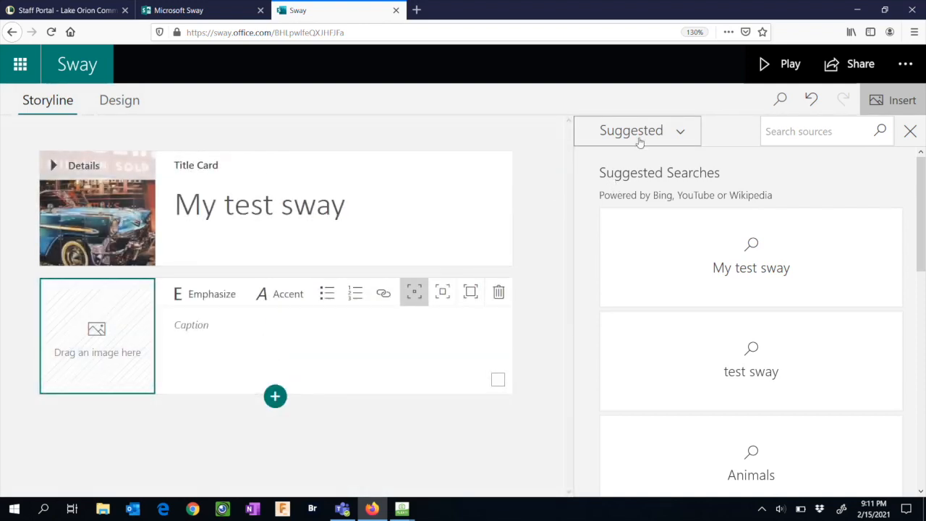
{"action": "left_click", "coordinate": [635, 130]}
{"action": "left_click", "coordinate": [610, 368]}
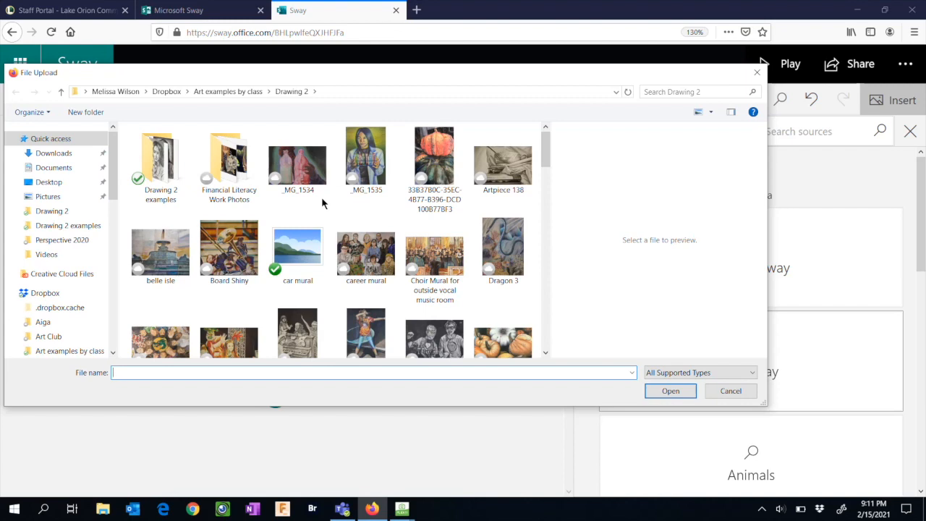
{"action": "left_click", "coordinate": [434, 163]}
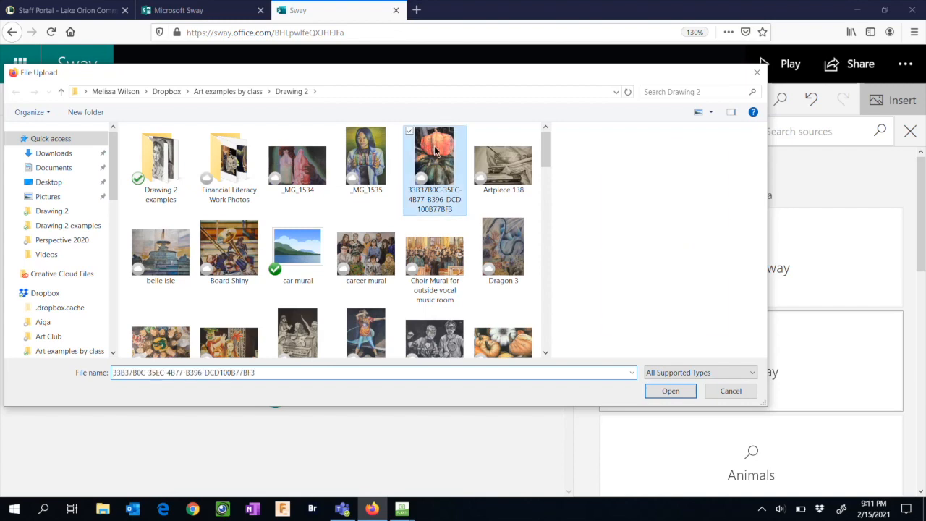
{"action": "left_click", "coordinate": [667, 394]}
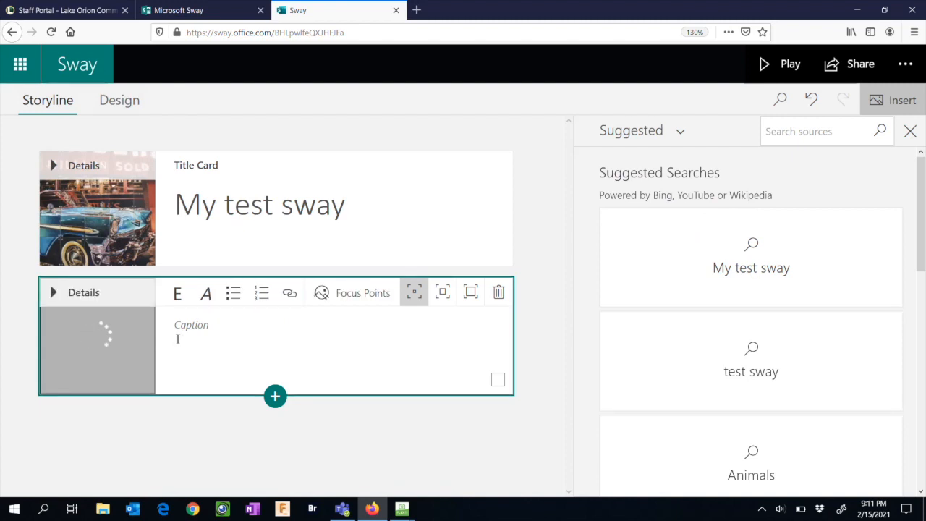
Caption the pumpkin image "2/15/21 Green in person" and emphasize the whole caption
{"action": "left_click", "coordinate": [185, 333]}
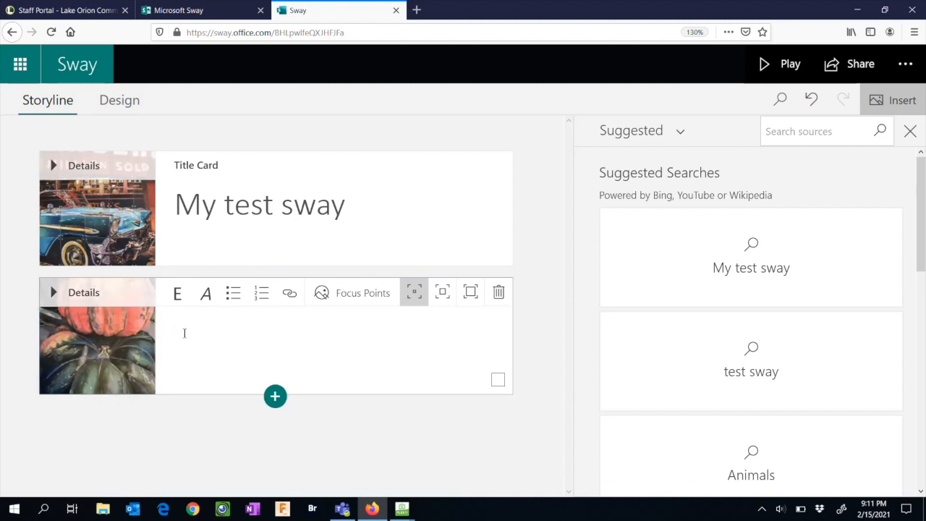
{"action": "type", "text": "2/15/21 Green in person"}
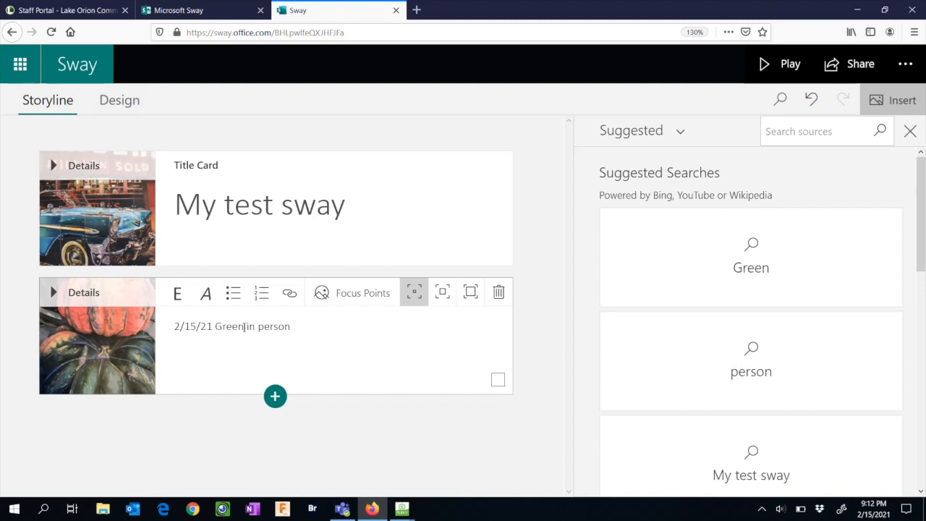
{"action": "left_click_drag", "start_coordinate": [293, 326], "coordinate": [157, 323]}
{"action": "left_click", "coordinate": [176, 293]}
{"action": "left_click", "coordinate": [310, 327]}
Insert "1." before the date in the pumpkin caption and remove the emphasis from that number
{"action": "left_click", "coordinate": [174, 329]}
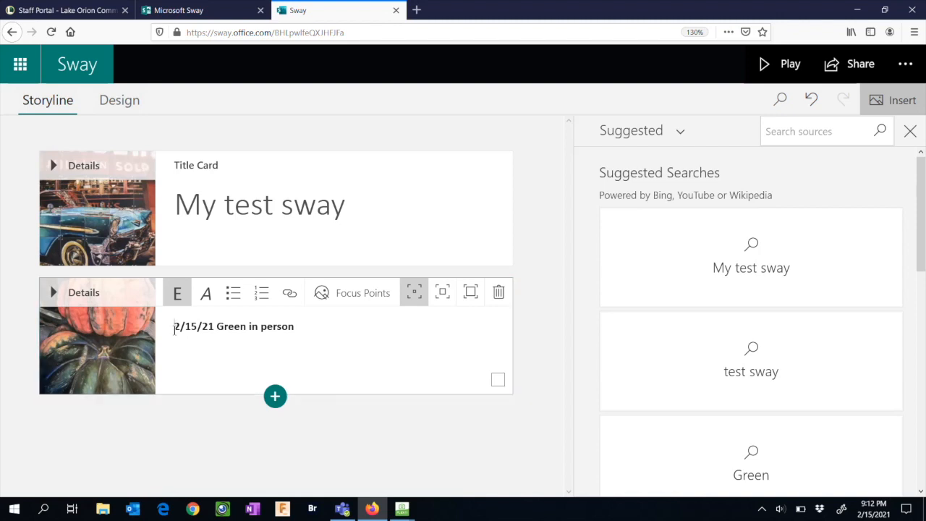
{"action": "type", "text": "1."}
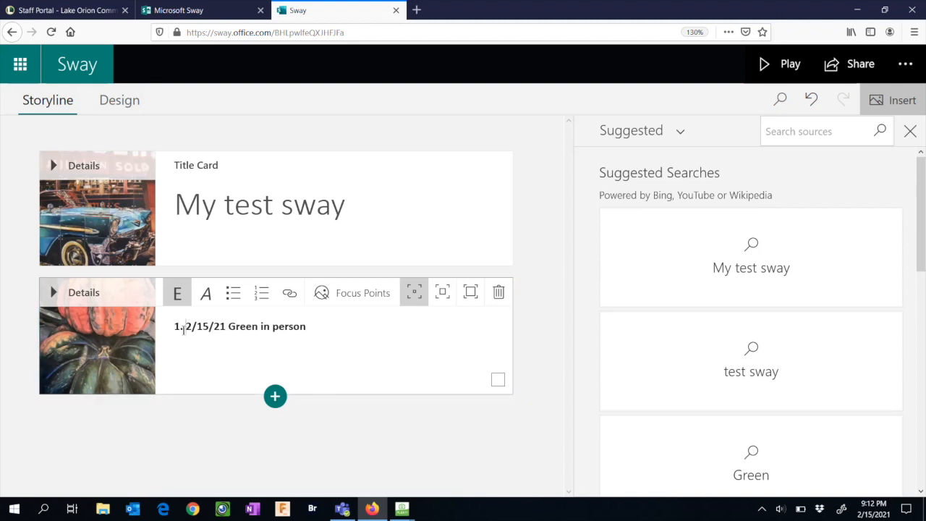
{"action": "double_click", "coordinate": [174, 329]}
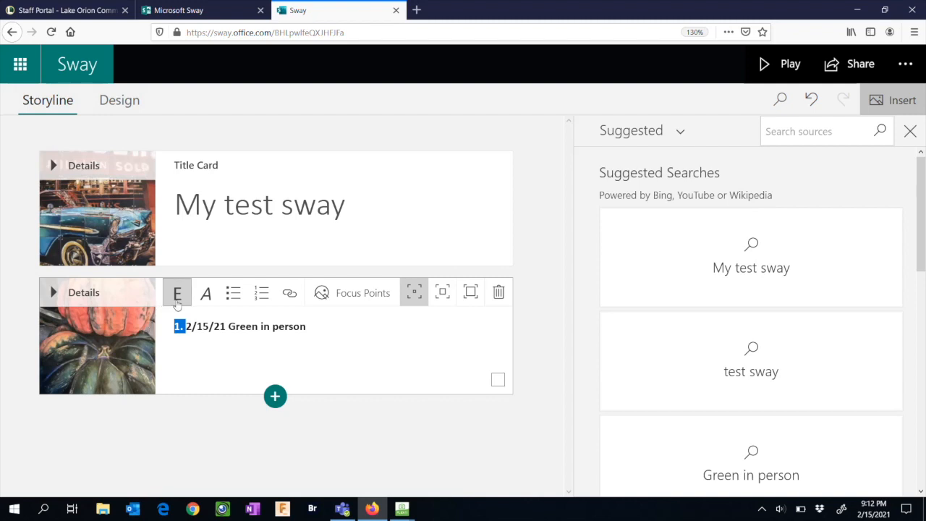
Add a second caption line reading "White at home" under the first one and emphasize it
{"action": "left_click", "coordinate": [324, 330]}
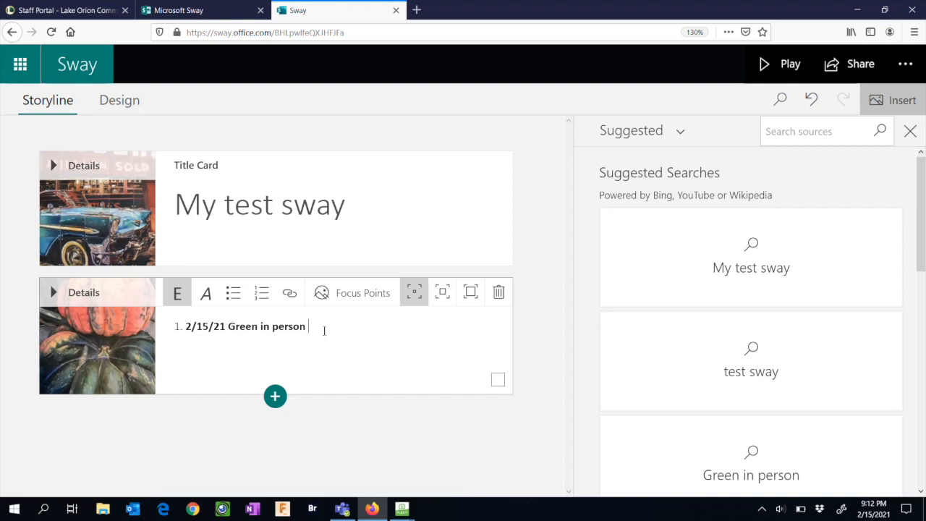
{"action": "type", "text": "2."}
{"action": "key", "text": "BackSpace"}
{"action": "key", "text": "Return"}
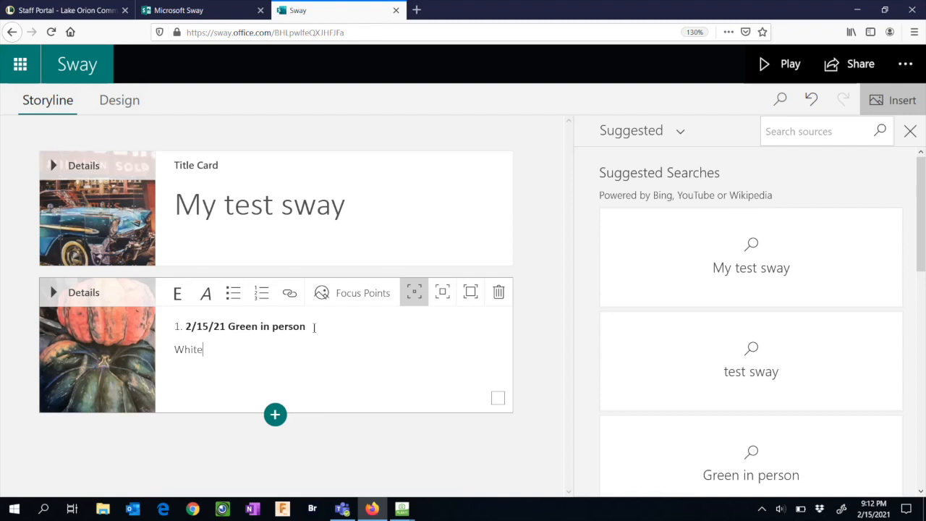
{"action": "type", "text": "White at home"}
{"action": "left_click_drag", "start_coordinate": [245, 350], "coordinate": [166, 359]}
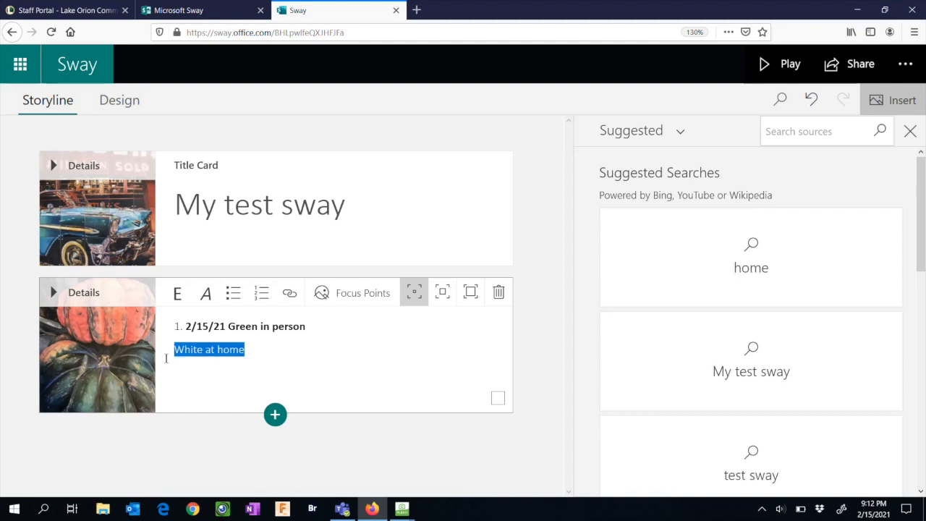
{"action": "left_click", "coordinate": [178, 298]}
Insert the date 2/15/21 before "White at home" in the second caption line
{"action": "left_click", "coordinate": [175, 350]}
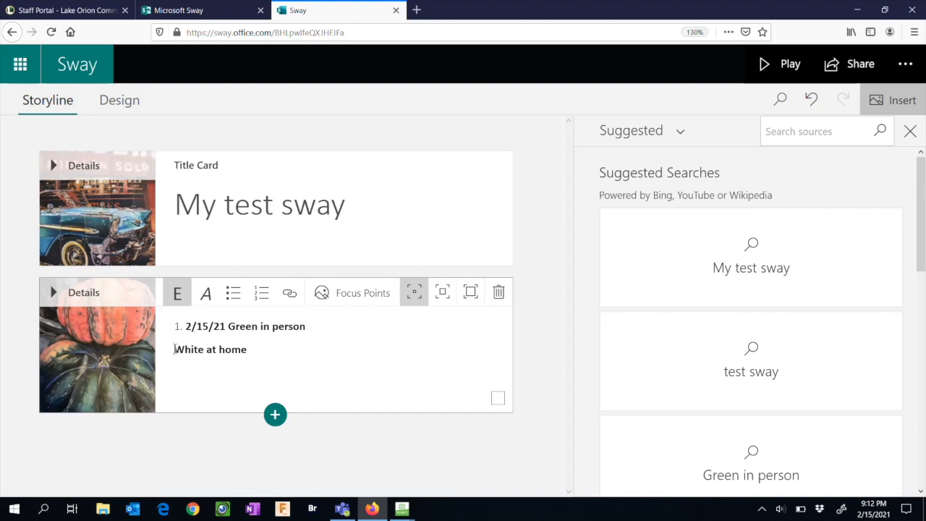
{"action": "type", "text": "2/"}
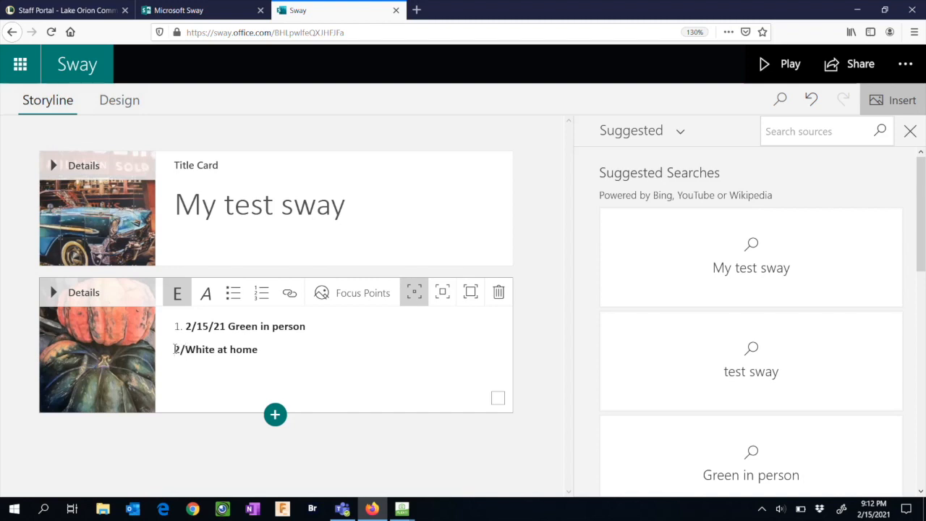
{"action": "type", "text": "15/21"}
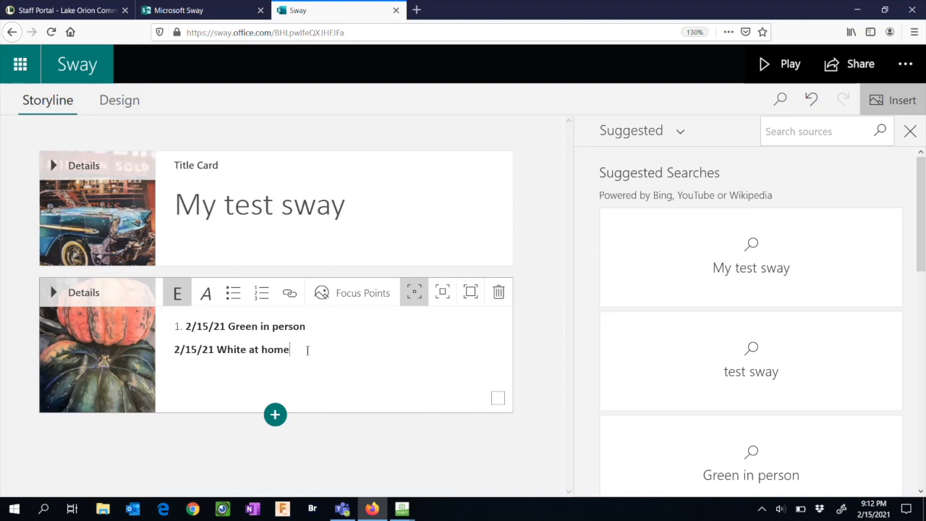
Preview the Sway's design, switch its layout to Vertical, and look through the restyled page
{"action": "left_click", "coordinate": [116, 102]}
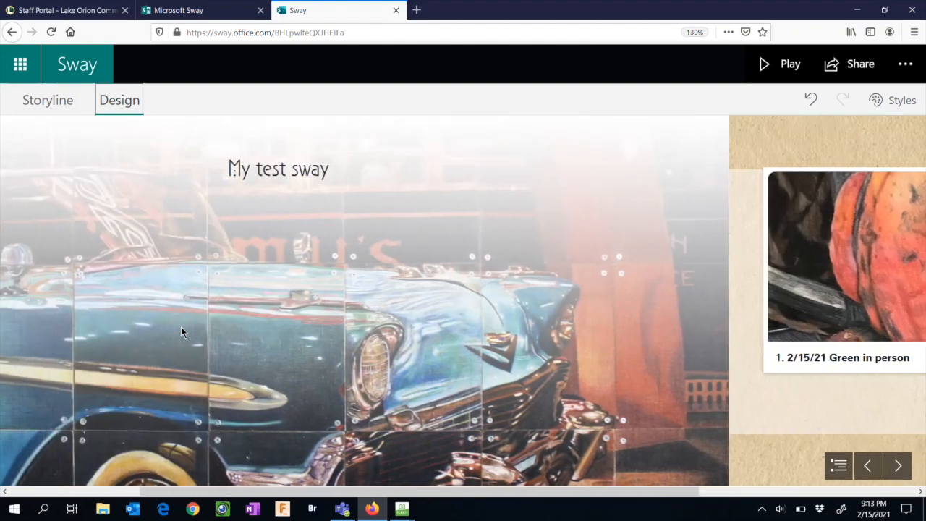
{"action": "scroll", "coordinate": [181, 331], "scroll_direction": "down", "scroll_amount": 3}
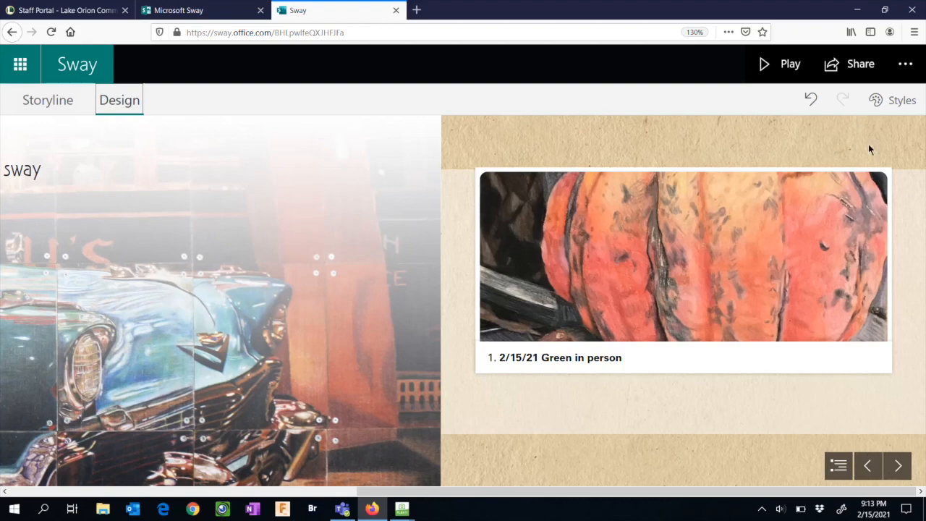
{"action": "left_click", "coordinate": [901, 103]}
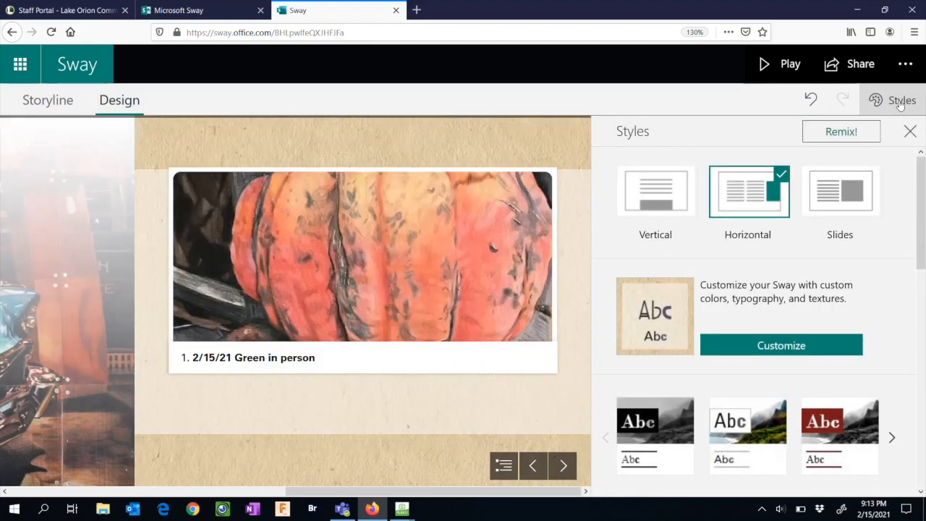
{"action": "left_click", "coordinate": [666, 189]}
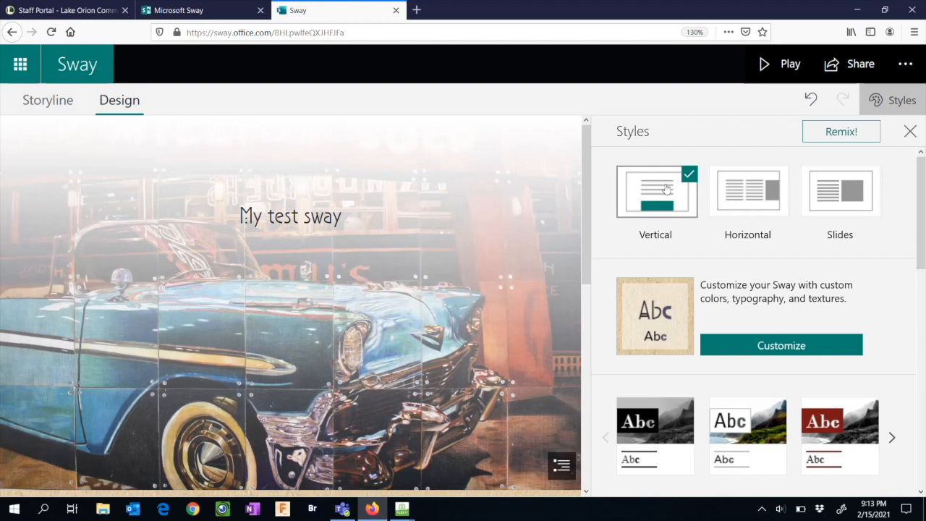
{"action": "scroll", "coordinate": [447, 383], "scroll_direction": "down", "scroll_amount": 1}
{"action": "scroll", "coordinate": [447, 387], "scroll_direction": "down", "scroll_amount": 5}
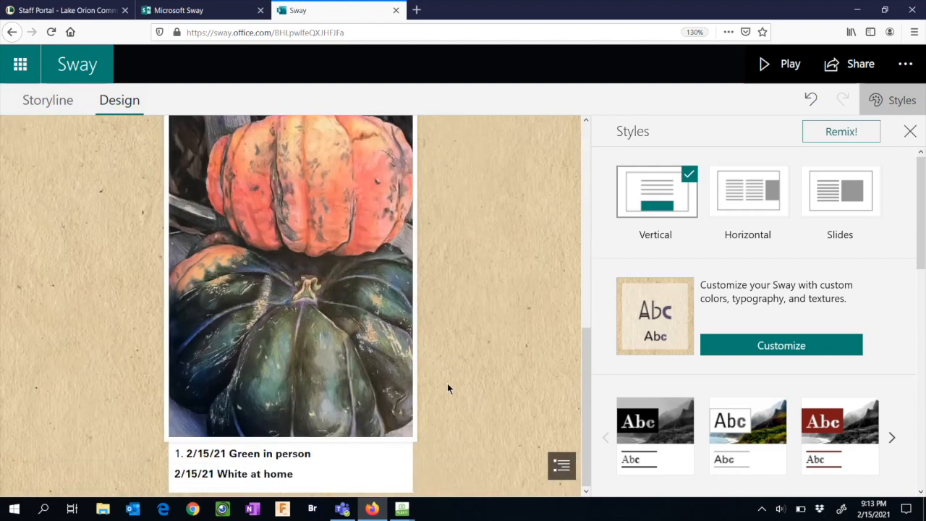
{"action": "scroll", "coordinate": [447, 387], "scroll_direction": "up", "scroll_amount": 5}
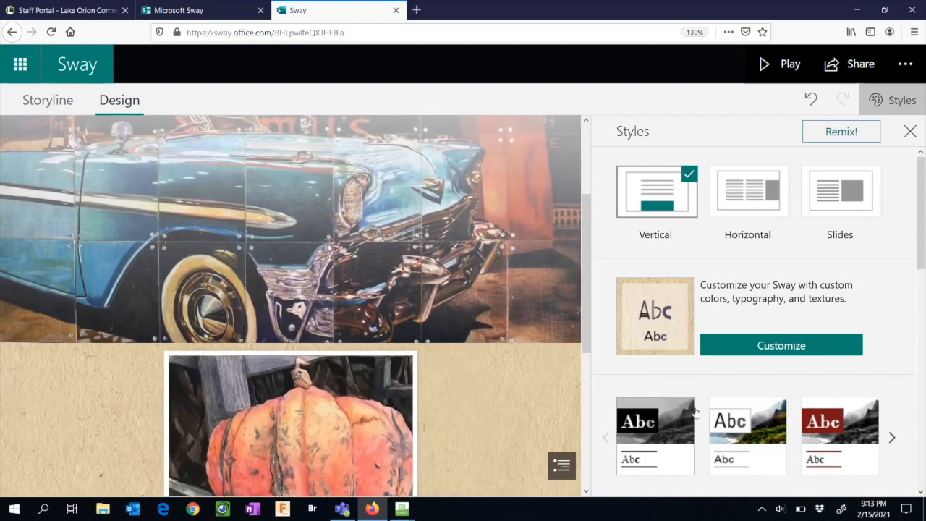
Try the three preset styles with black, white and dark red title blocks on the Sway in turn
{"action": "left_click", "coordinate": [660, 437]}
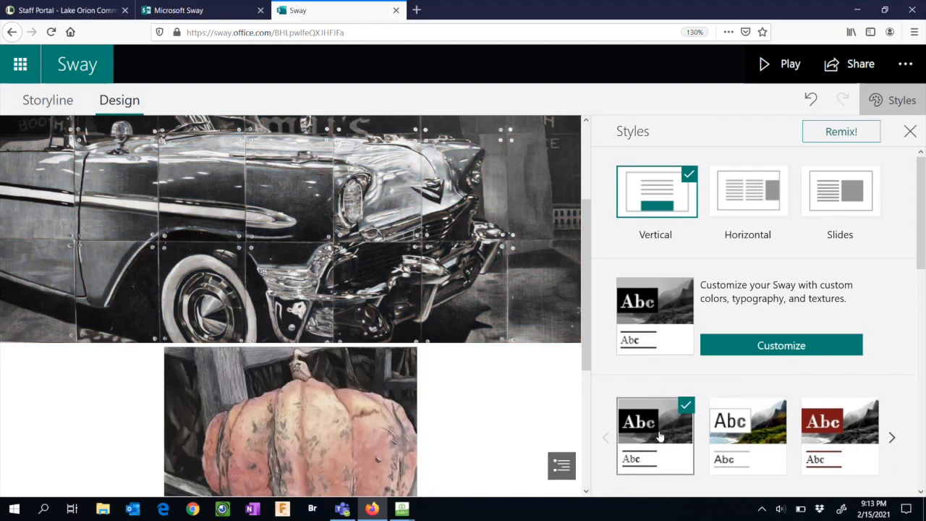
{"action": "left_click", "coordinate": [754, 456]}
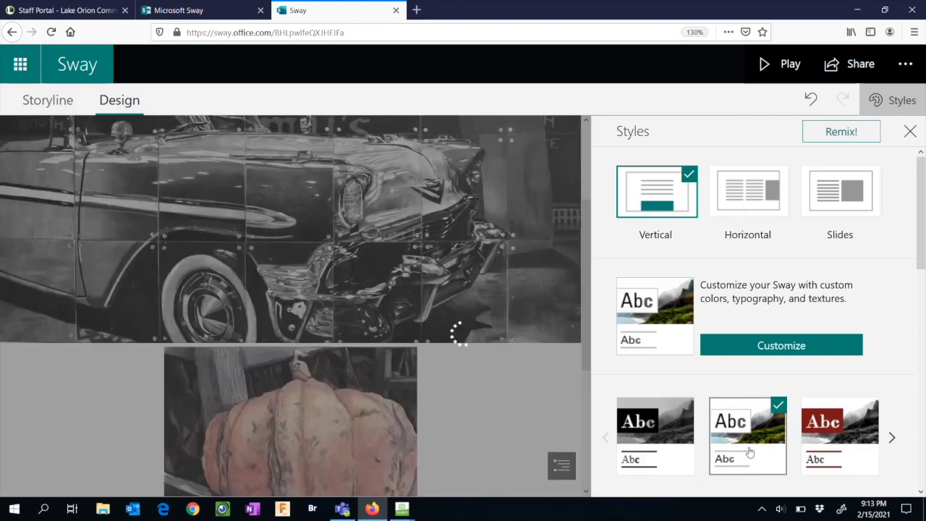
{"action": "left_click", "coordinate": [823, 450]}
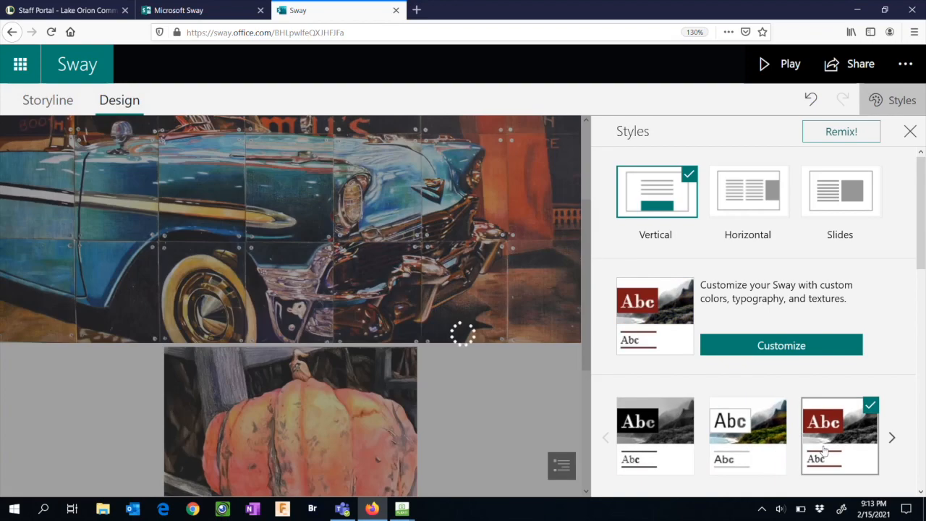
Try the preset style with the beige tree-patterned background and check how the pumpkin image and its caption look
{"action": "scroll", "coordinate": [824, 450], "scroll_direction": "down", "scroll_amount": 8}
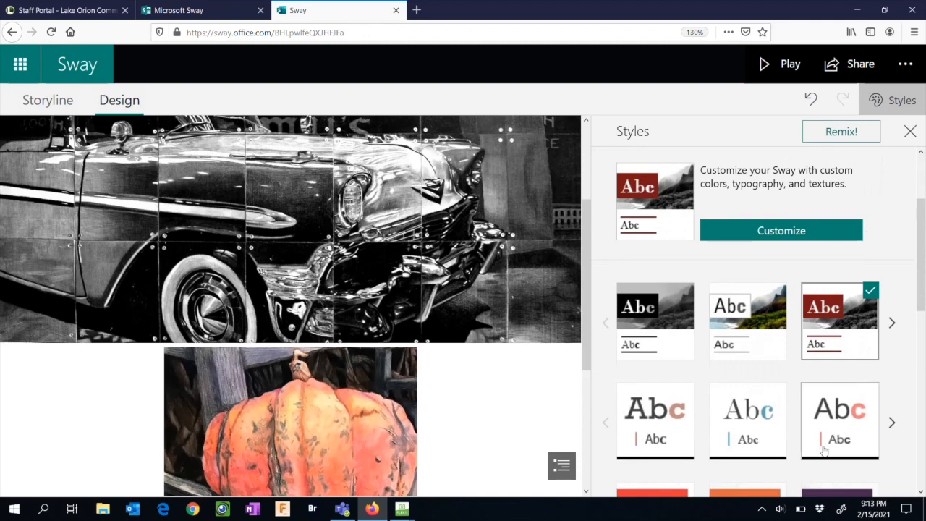
{"action": "scroll", "coordinate": [823, 451], "scroll_direction": "down", "scroll_amount": 1}
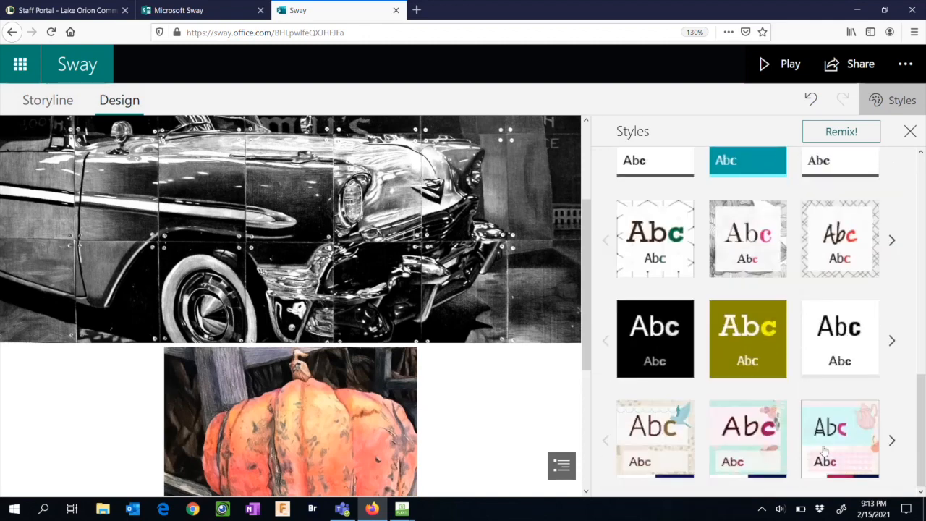
{"action": "left_click", "coordinate": [665, 438]}
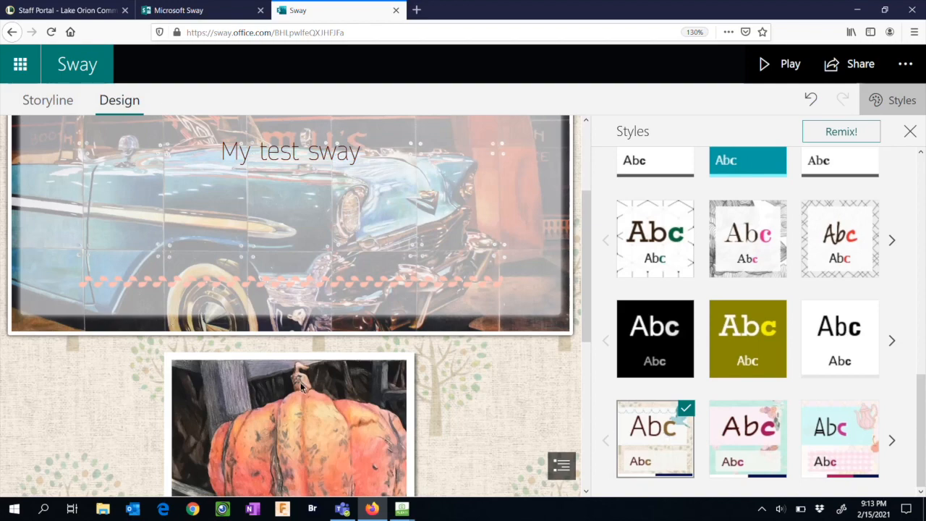
{"action": "scroll", "coordinate": [420, 392], "scroll_direction": "down", "scroll_amount": 3}
{"action": "scroll", "coordinate": [420, 392], "scroll_direction": "down", "scroll_amount": 2}
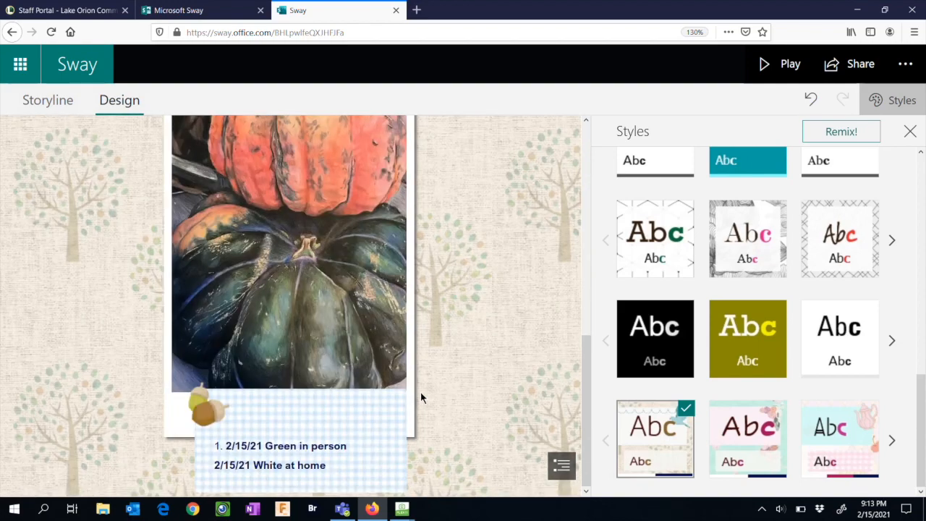
{"action": "scroll", "coordinate": [421, 392], "scroll_direction": "up", "scroll_amount": 1}
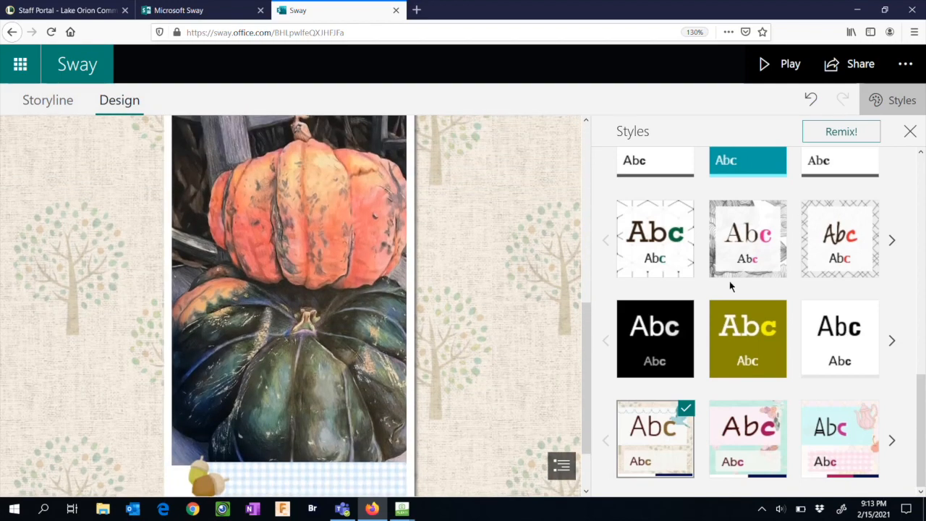
Apply the preset style with the gray floral line-drawing background and review the Sway from title to caption
{"action": "left_click", "coordinate": [746, 253]}
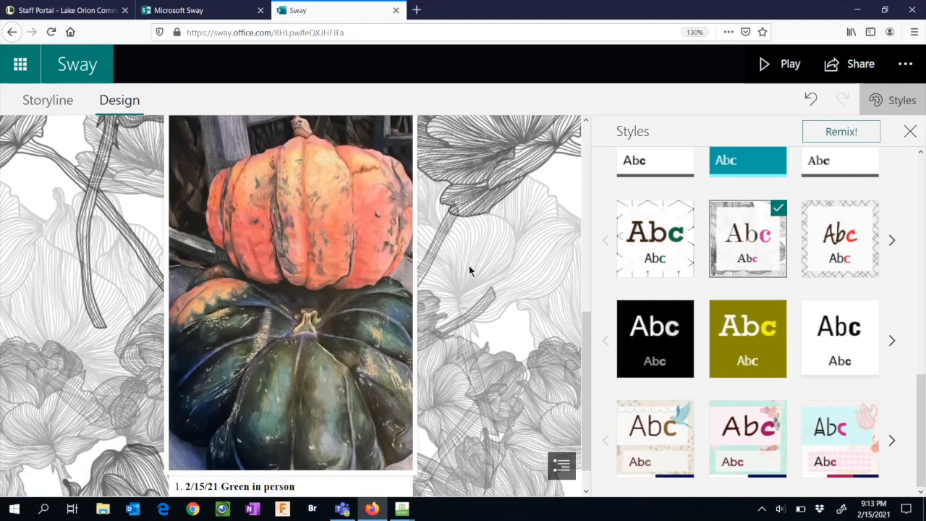
{"action": "scroll", "coordinate": [469, 270], "scroll_direction": "up", "scroll_amount": 4}
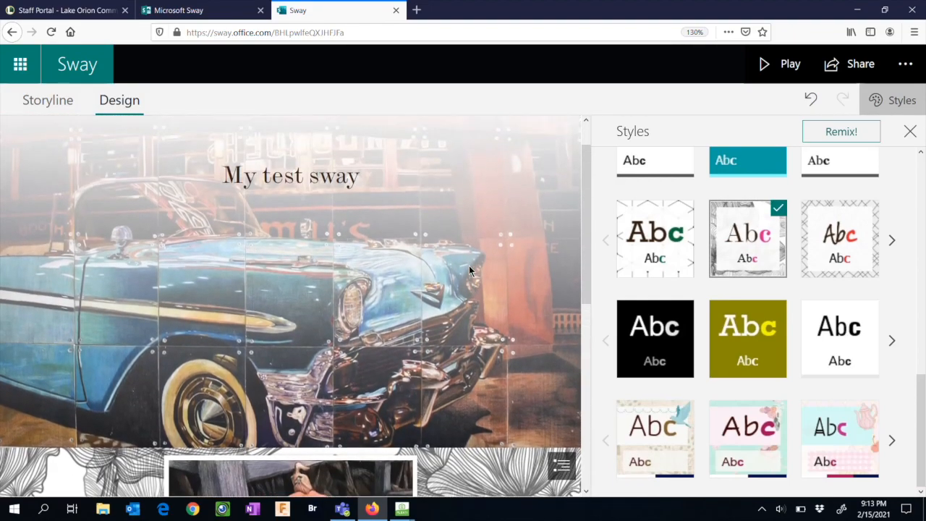
{"action": "scroll", "coordinate": [469, 266], "scroll_direction": "down", "scroll_amount": 4}
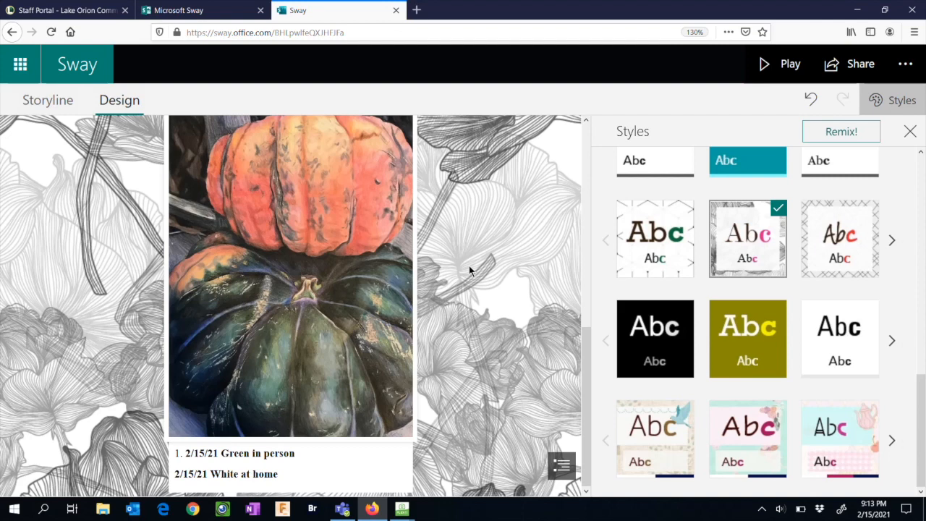
{"action": "scroll", "coordinate": [469, 266], "scroll_direction": "up", "scroll_amount": 1}
{"action": "scroll", "coordinate": [469, 266], "scroll_direction": "down", "scroll_amount": 1}
Back in the storyline, add a text card below the pumpkin image card reading "2. 2/16/21 White in person"
{"action": "left_click", "coordinate": [38, 105]}
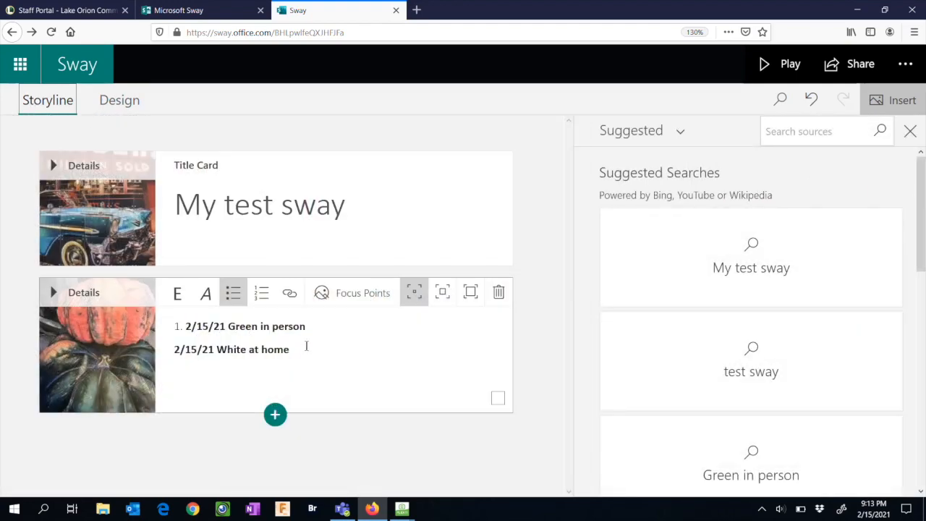
{"action": "left_click", "coordinate": [275, 418]}
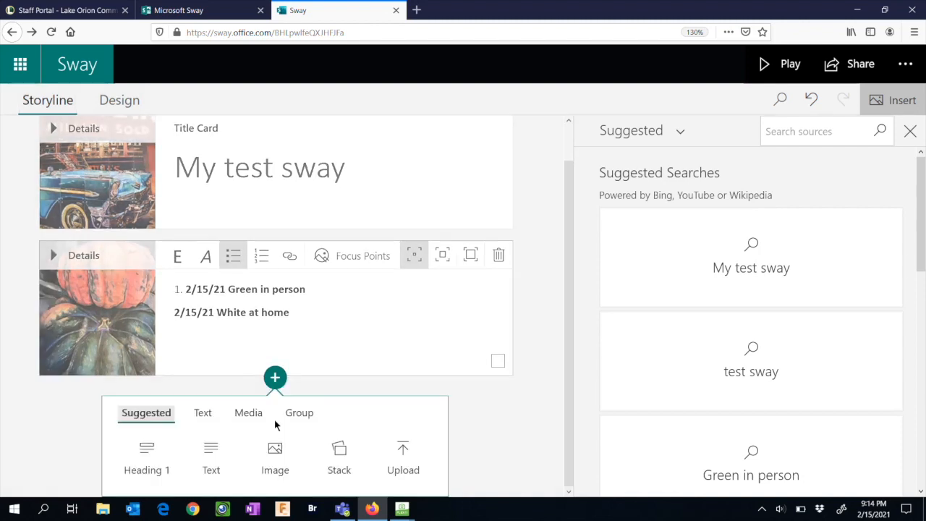
{"action": "left_click", "coordinate": [212, 456]}
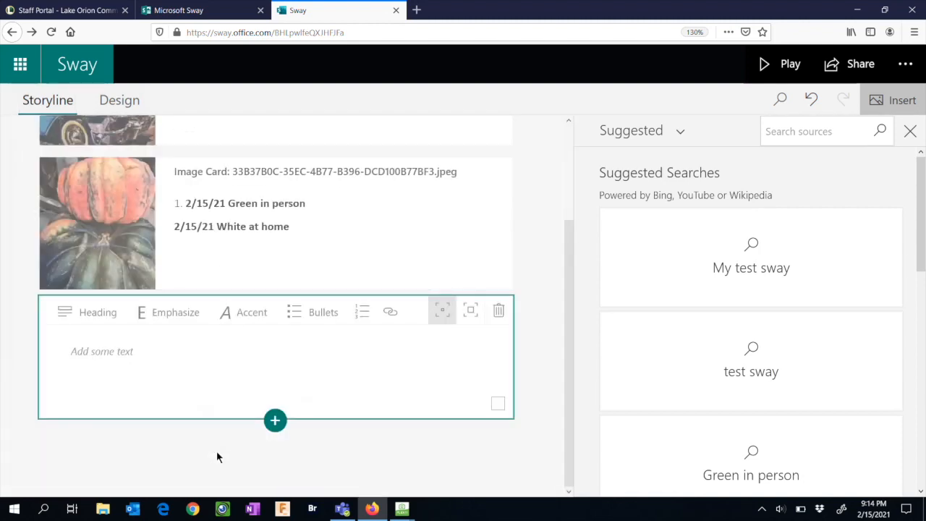
{"action": "left_click", "coordinate": [133, 361]}
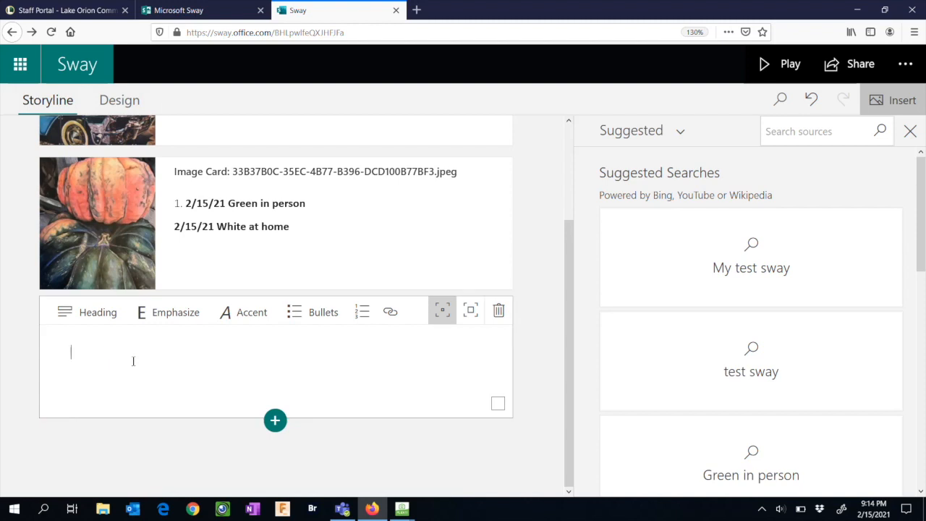
{"action": "type", "text": "2. 2/16/21 White in person"}
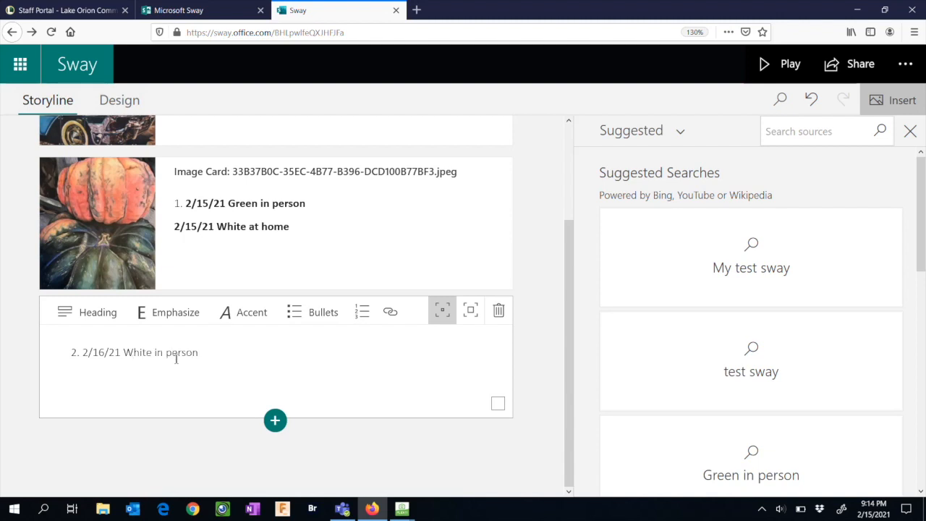
Emphasize the words "White in person" in the new text card
{"action": "left_click_drag", "start_coordinate": [206, 353], "coordinate": [124, 353]}
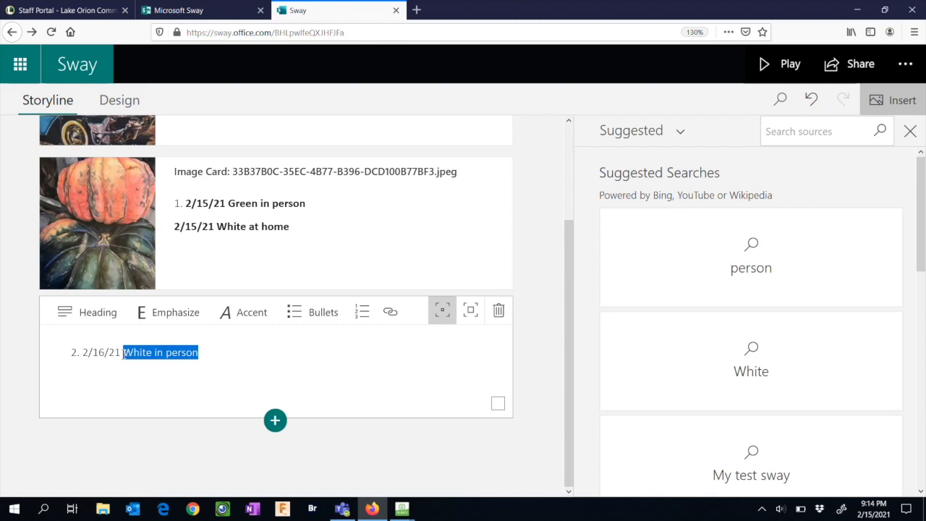
{"action": "left_click", "coordinate": [169, 313]}
{"action": "left_click", "coordinate": [217, 362]}
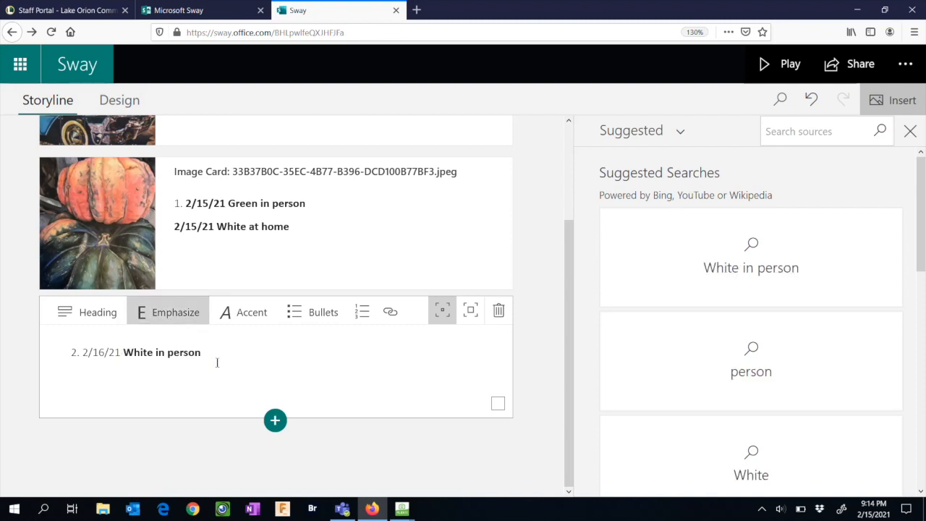
Start a second line in the text card with the date 2/16/21 and remove the emphasis from that date
{"action": "type", "text": "2/16/21"}
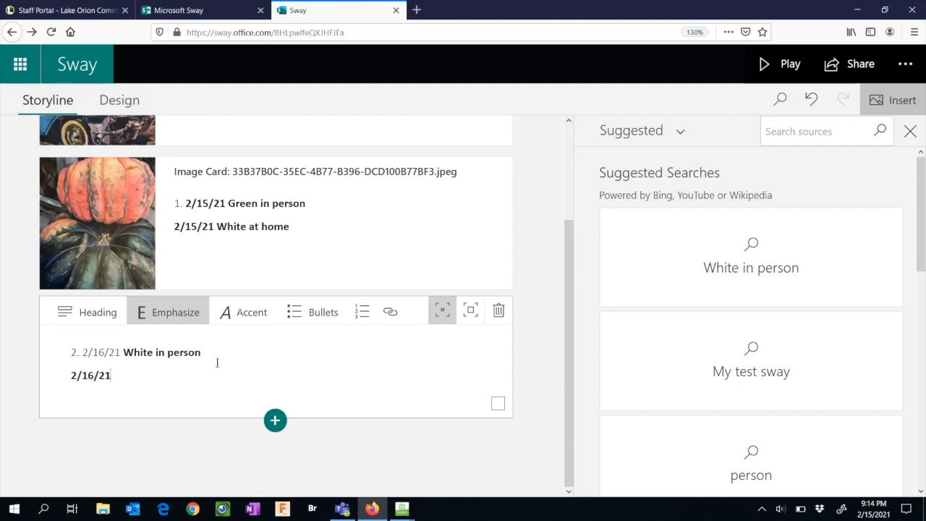
{"action": "left_click_drag", "start_coordinate": [117, 376], "coordinate": [54, 376]}
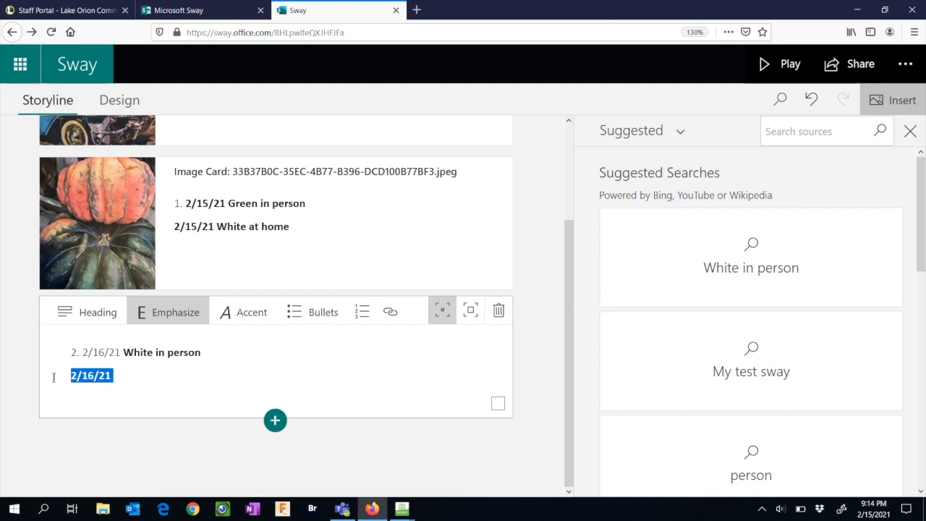
{"action": "left_click", "coordinate": [154, 318]}
{"action": "left_click", "coordinate": [134, 377]}
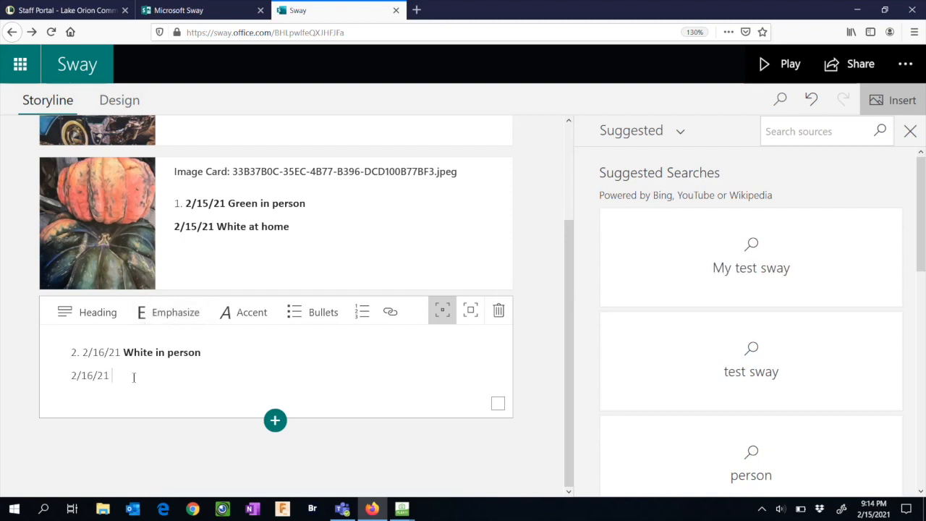
Append "Green in person" after the date on the second line and emphasize the whole line
{"action": "type", "text": "Green in person"}
{"action": "left_click_drag", "start_coordinate": [196, 377], "coordinate": [50, 381]}
{"action": "left_click", "coordinate": [167, 312]}
{"action": "left_click", "coordinate": [204, 377]}
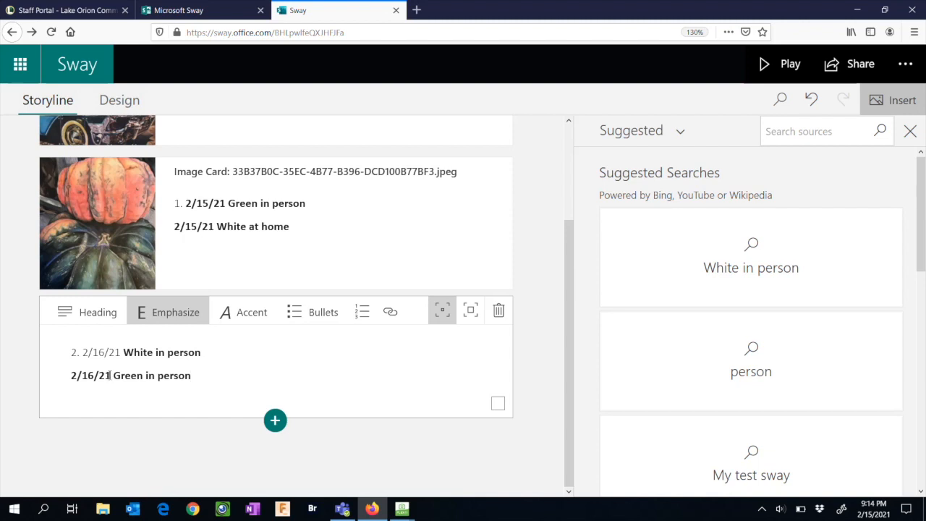
Emphasize the date 2/16/21 in the text card's first line, leaving the number "2." plain
{"action": "left_click_drag", "start_coordinate": [121, 352], "coordinate": [81, 353]}
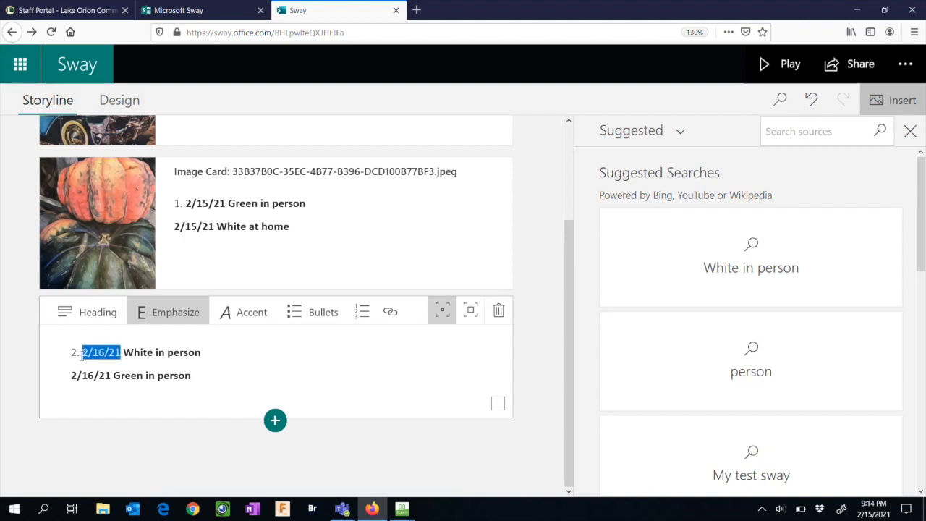
{"action": "left_click", "coordinate": [169, 314]}
{"action": "left_click", "coordinate": [229, 381]}
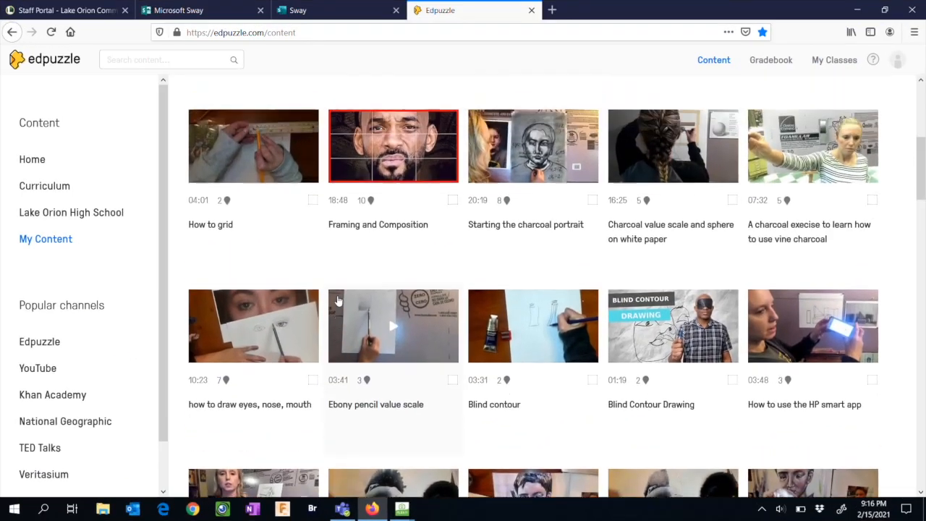
In Edpuzzle, browse the My Content videos and open "intro to perspective"
{"action": "scroll", "coordinate": [337, 301], "scroll_direction": "up", "scroll_amount": 3}
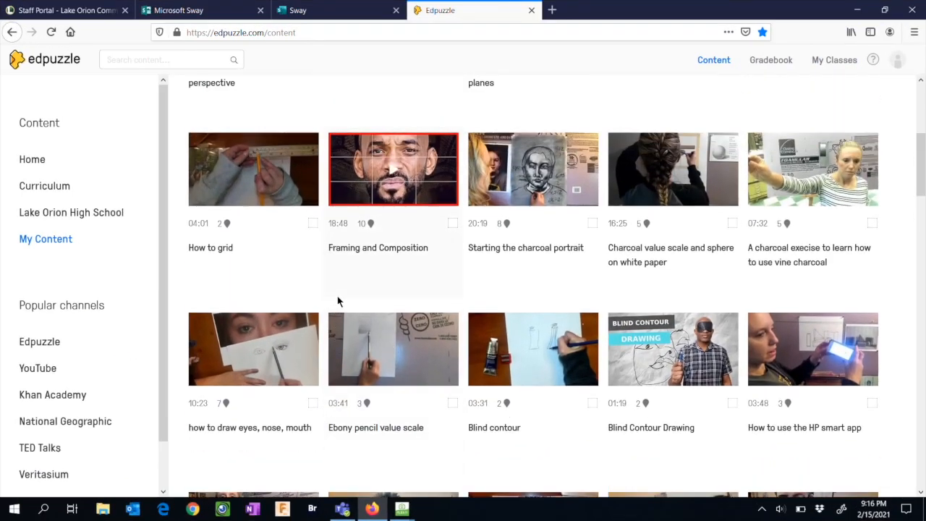
{"action": "scroll", "coordinate": [337, 300], "scroll_direction": "down", "scroll_amount": 2}
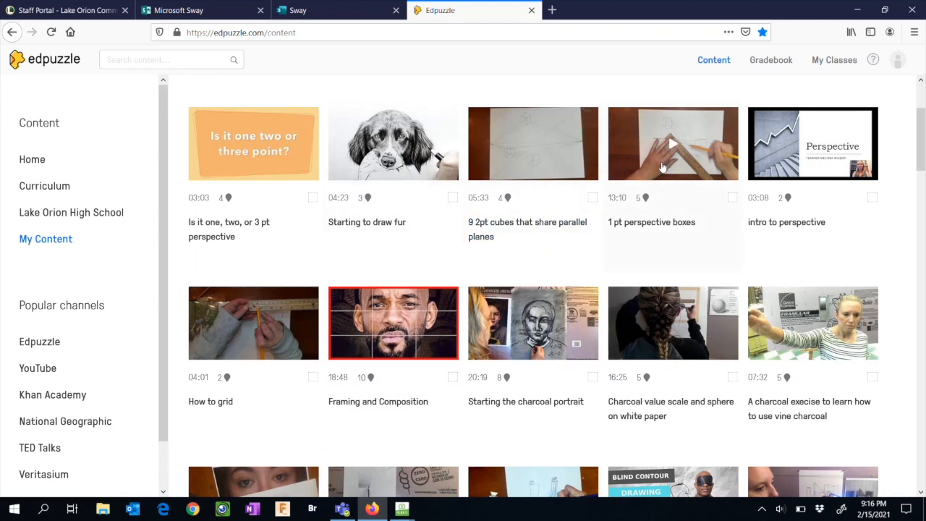
{"action": "left_click", "coordinate": [808, 154]}
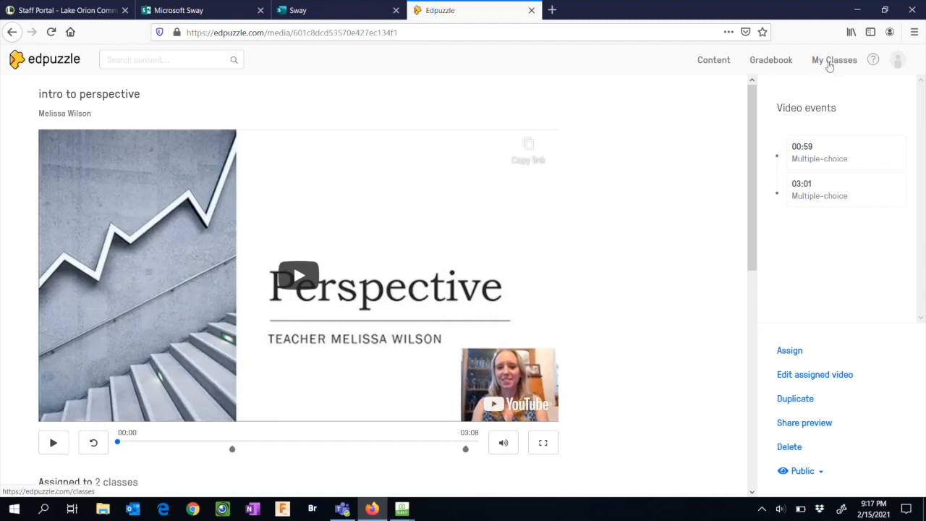
Go to the Edpuzzle classes and open the assignments of the 2nd hour Drawing 1 class
{"action": "left_click", "coordinate": [830, 64]}
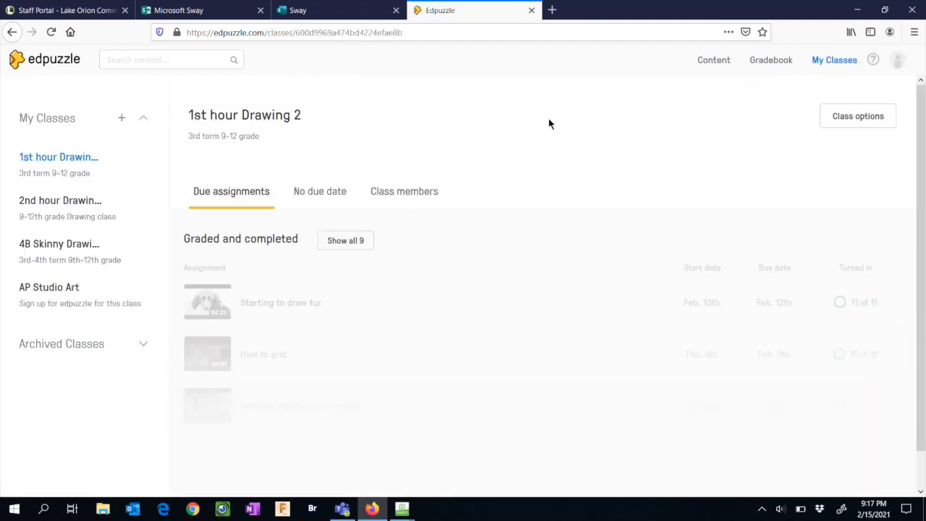
{"action": "left_click", "coordinate": [78, 205]}
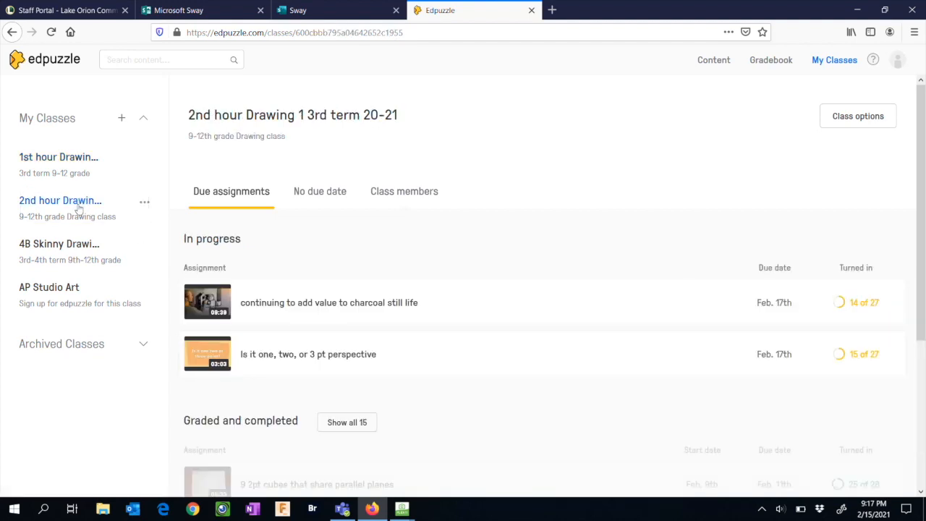
Open the "continuing to add value to charcoal still life" assignment and copy its assignment link for sharing
{"action": "left_click", "coordinate": [403, 310]}
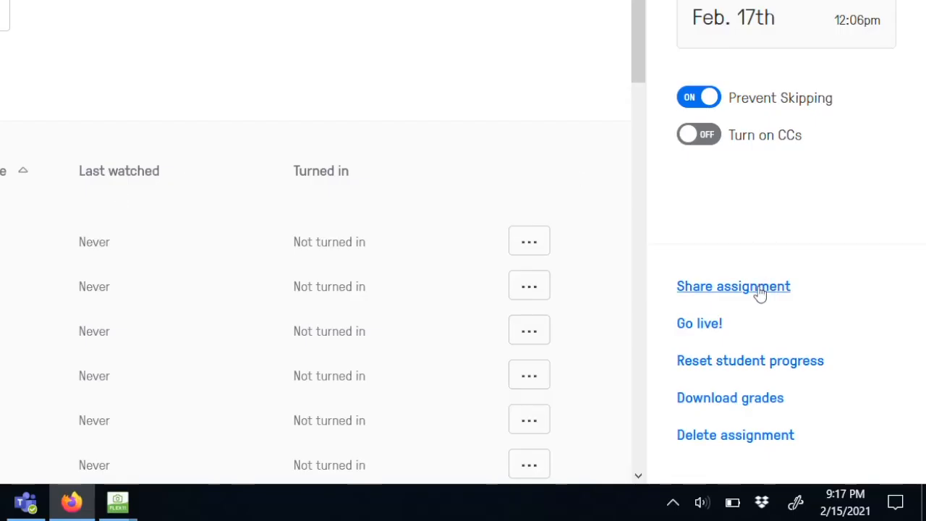
{"action": "left_click", "coordinate": [760, 291]}
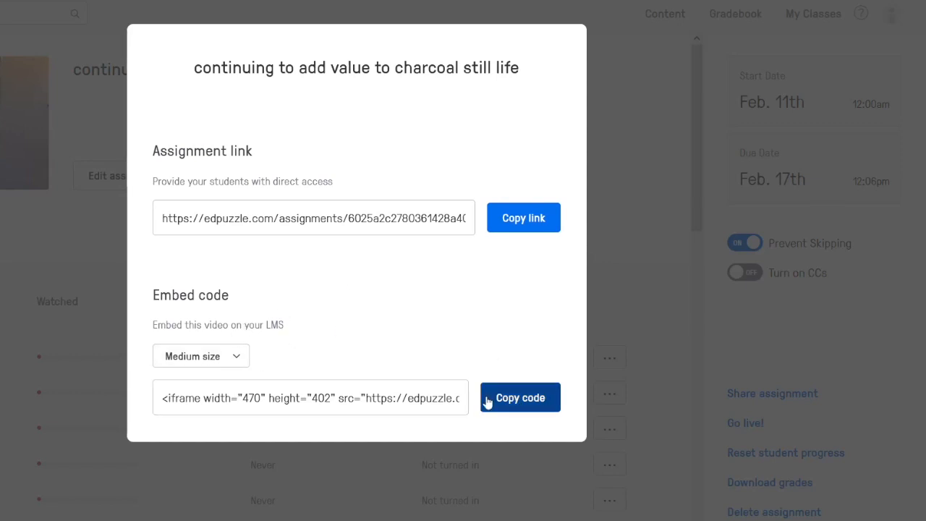
{"action": "left_click", "coordinate": [531, 222]}
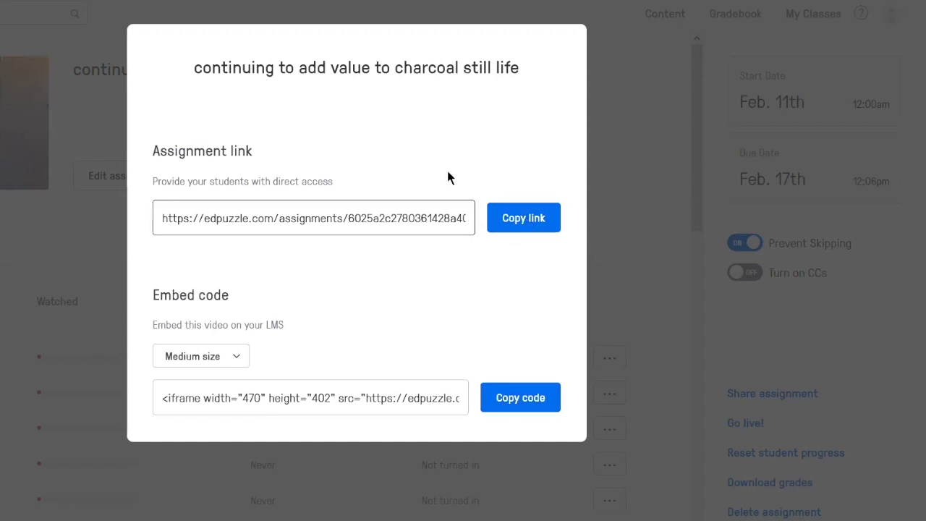
{"action": "left_click", "coordinate": [516, 222]}
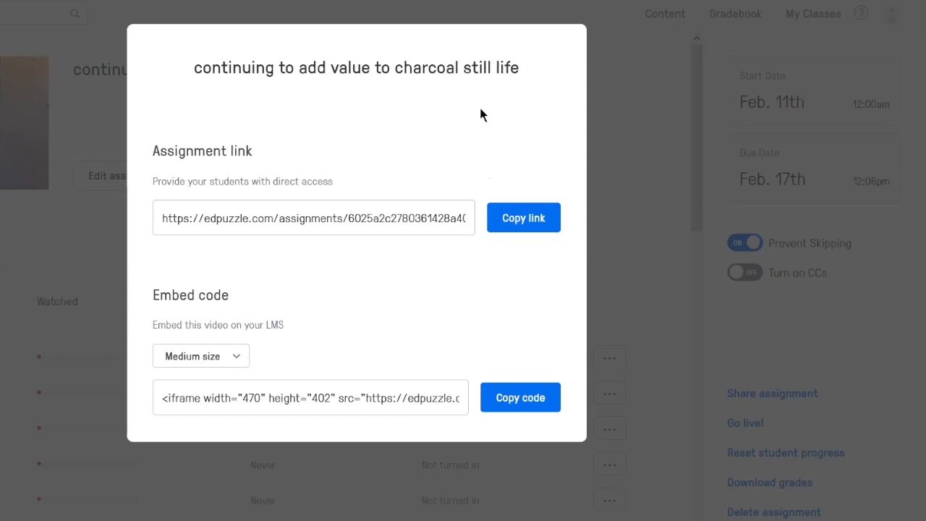
{"action": "left_click", "coordinate": [506, 223]}
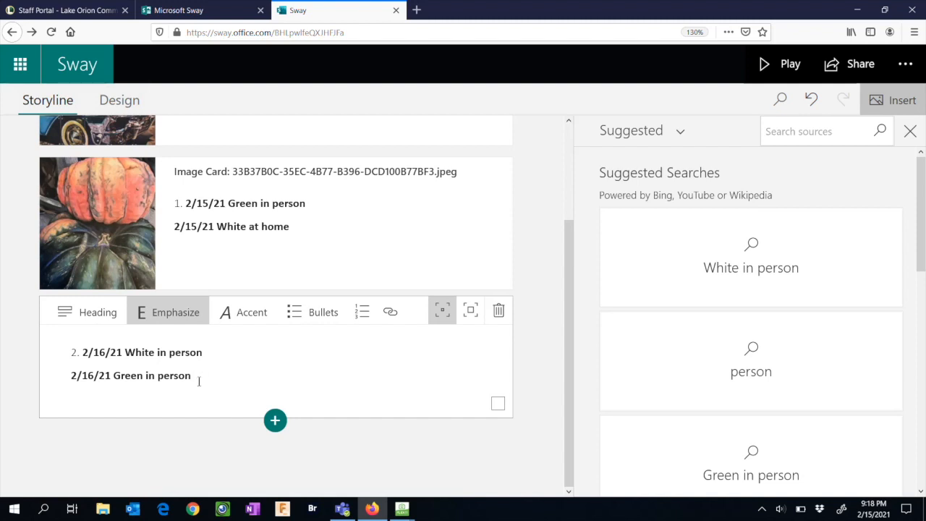
In the Sway text card, add a new line below "2/16/21 Green in person" with a "Charcoal" link to the copied Edpuzzle assignment
{"action": "key", "text": "Return"}
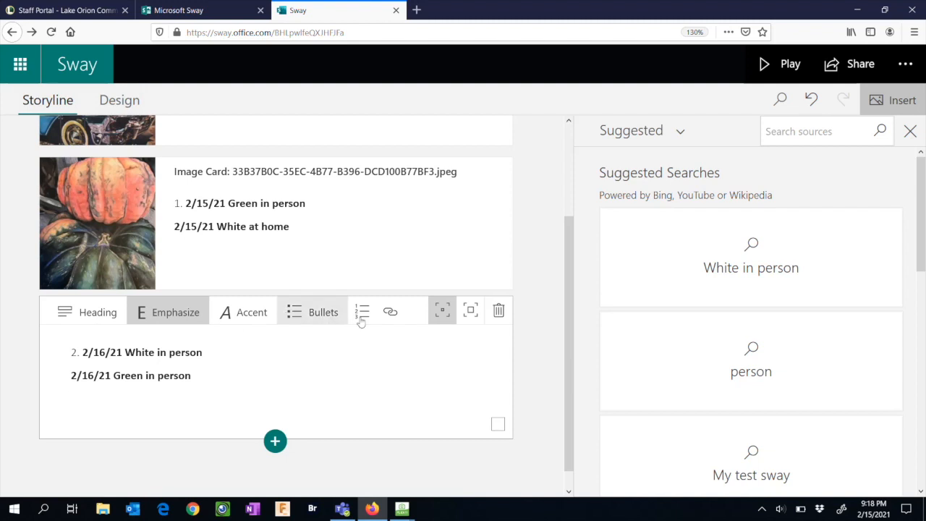
{"action": "left_click", "coordinate": [391, 312]}
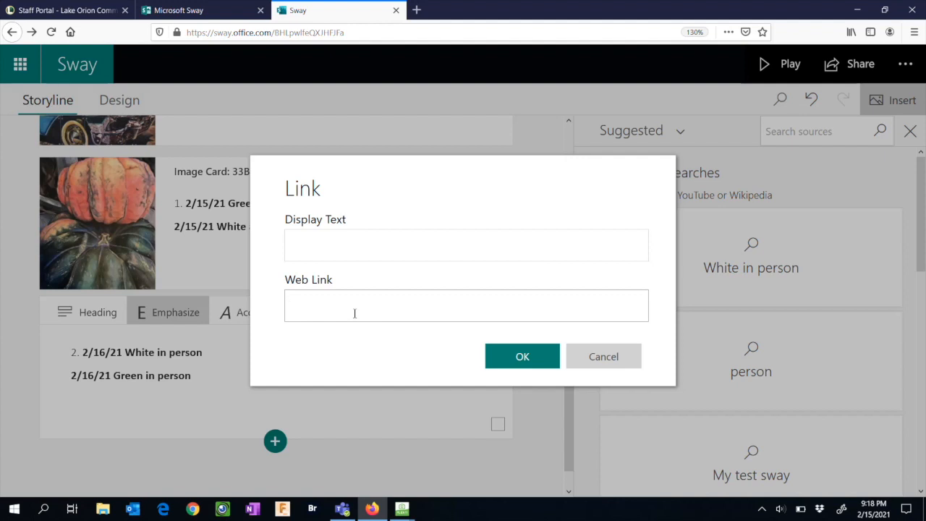
{"action": "key", "text": "ctrl+v"}
{"action": "left_click", "coordinate": [335, 244]}
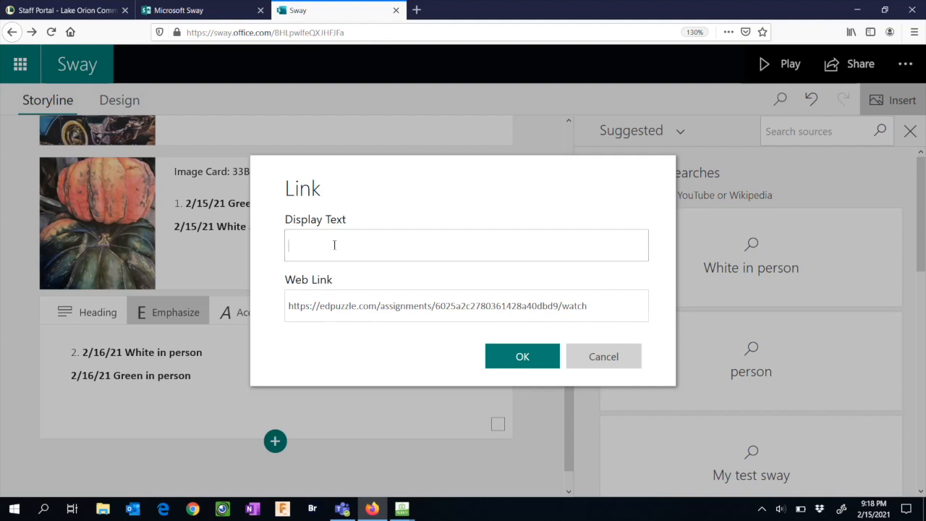
{"action": "type", "text": "Charcoal"}
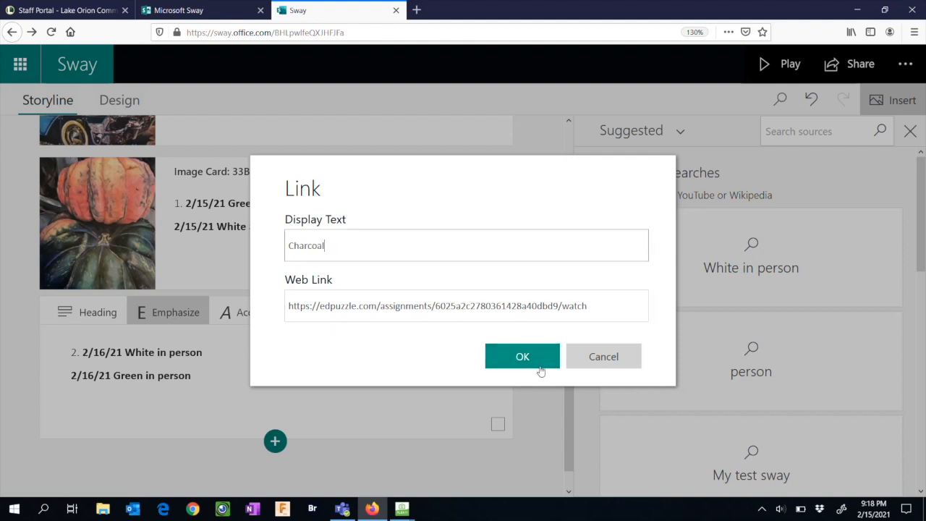
{"action": "left_click", "coordinate": [531, 358]}
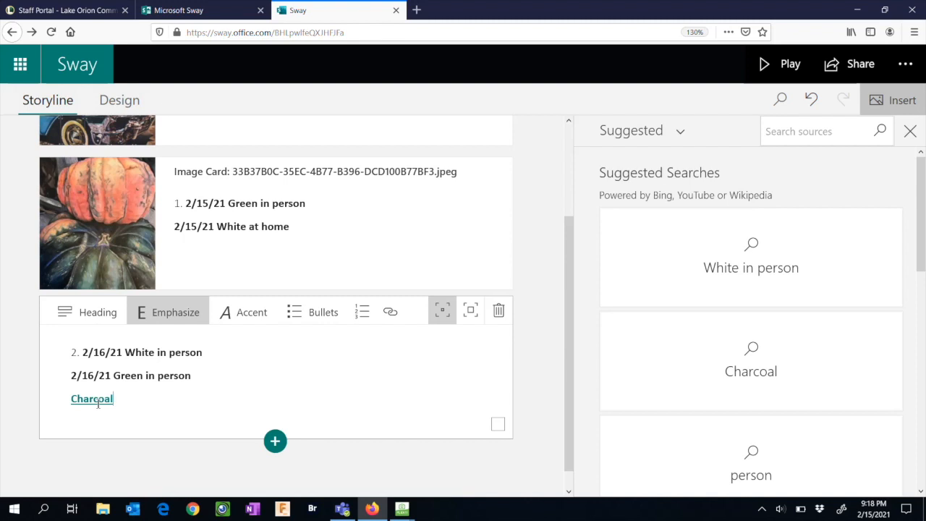
Preview the Sway's design and test the Charcoal link, closing the Edpuzzle page it opens
{"action": "left_click", "coordinate": [120, 101]}
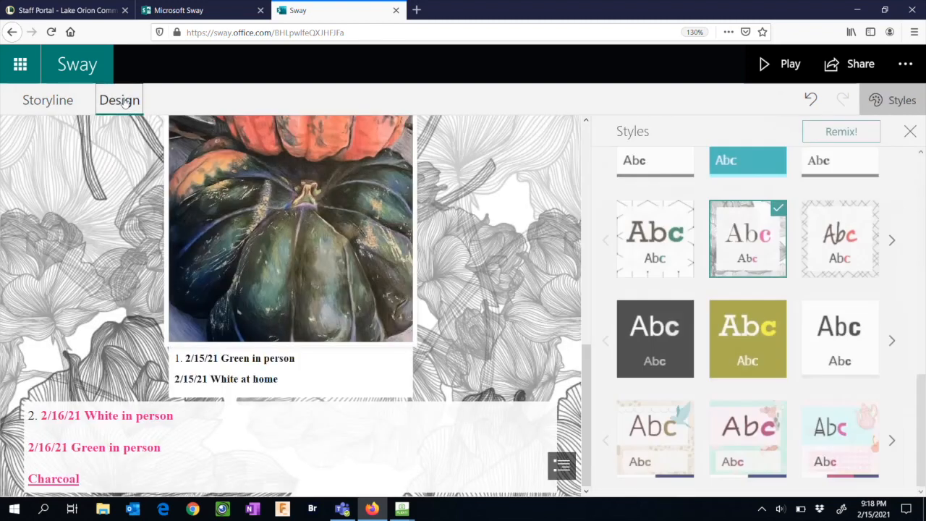
{"action": "scroll", "coordinate": [328, 304], "scroll_direction": "up", "scroll_amount": 6}
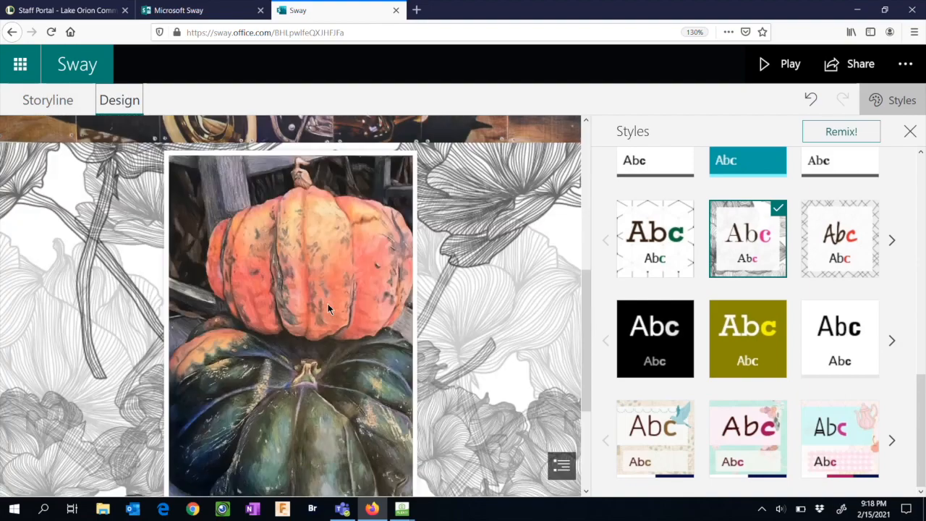
{"action": "scroll", "coordinate": [328, 306], "scroll_direction": "up", "scroll_amount": 2}
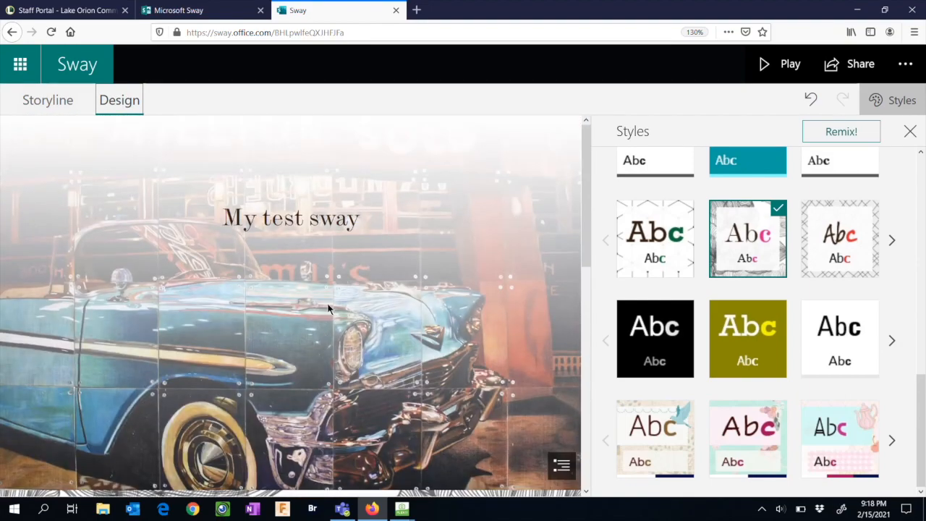
{"action": "scroll", "coordinate": [328, 309], "scroll_direction": "down", "scroll_amount": 5}
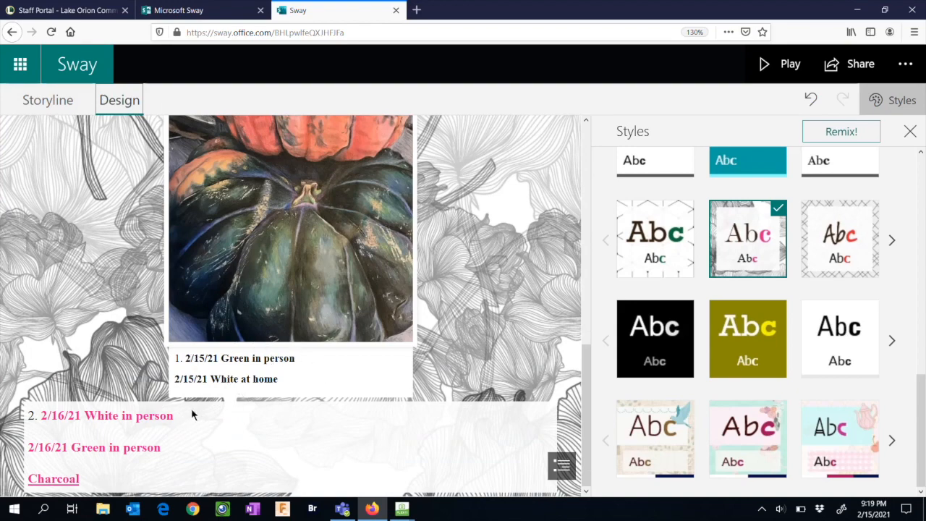
{"action": "left_click", "coordinate": [53, 479]}
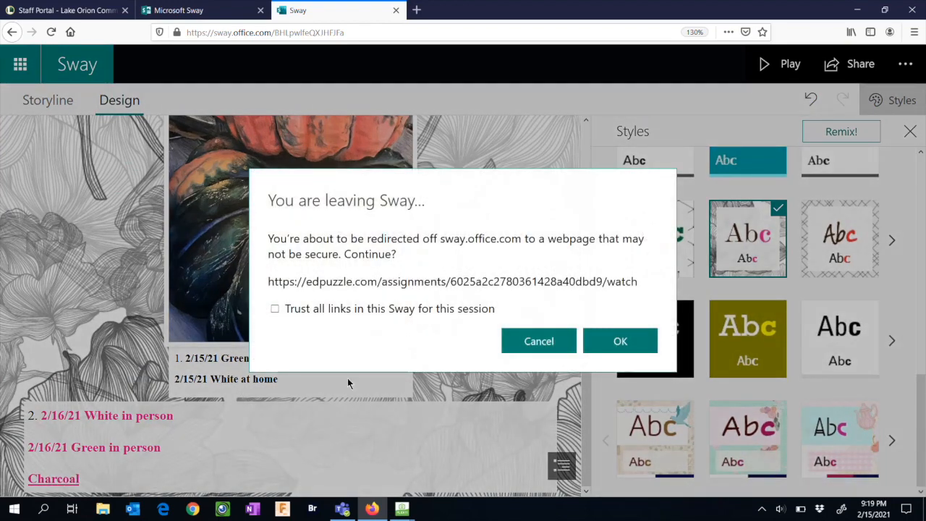
{"action": "left_click", "coordinate": [605, 349]}
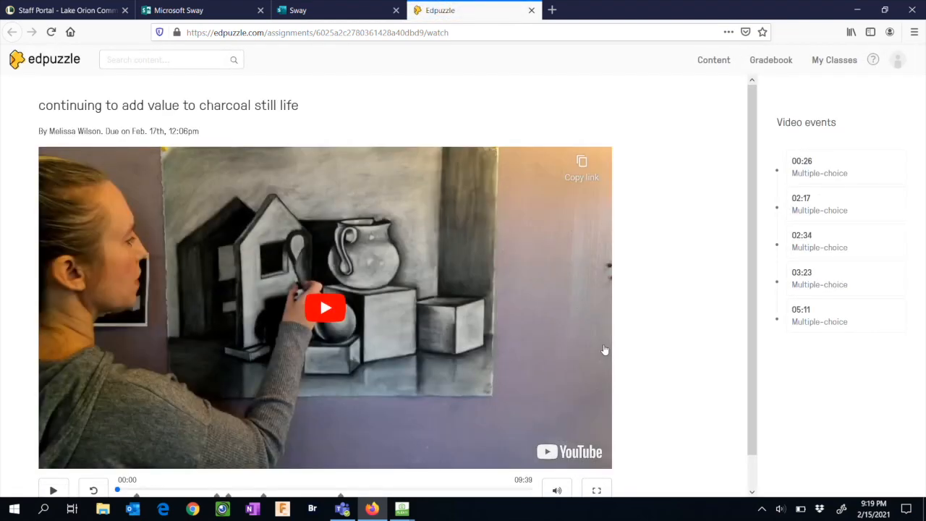
{"action": "left_click", "coordinate": [531, 10]}
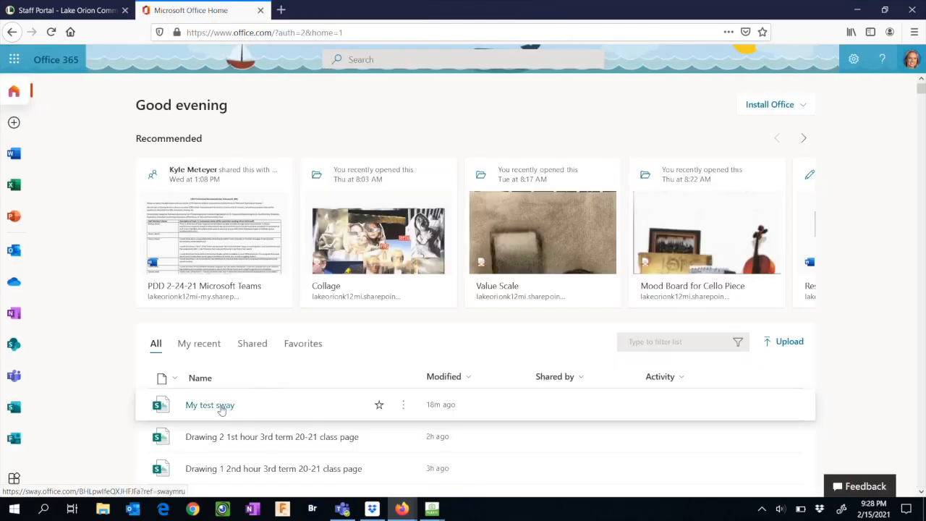
Open "My test sway" from the Office home page, switch to its design view and play it
{"action": "left_click", "coordinate": [220, 409]}
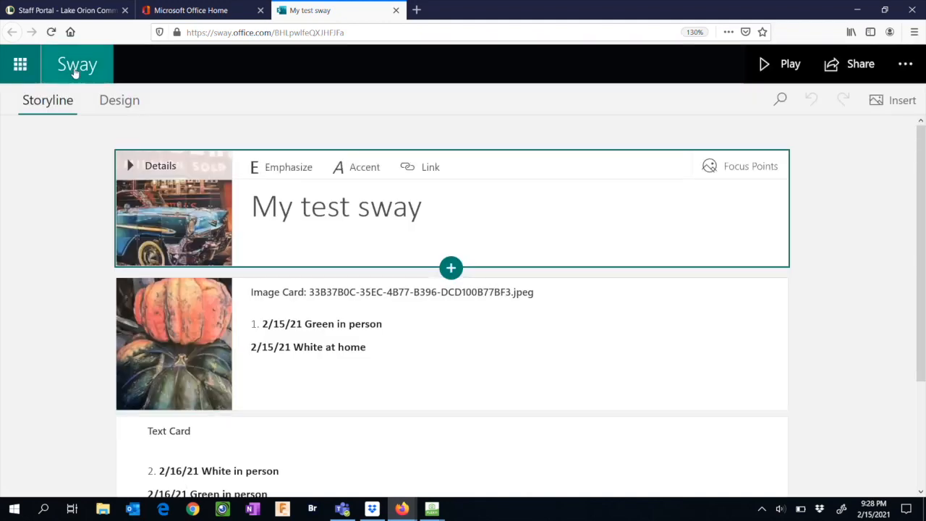
{"action": "left_click", "coordinate": [110, 101]}
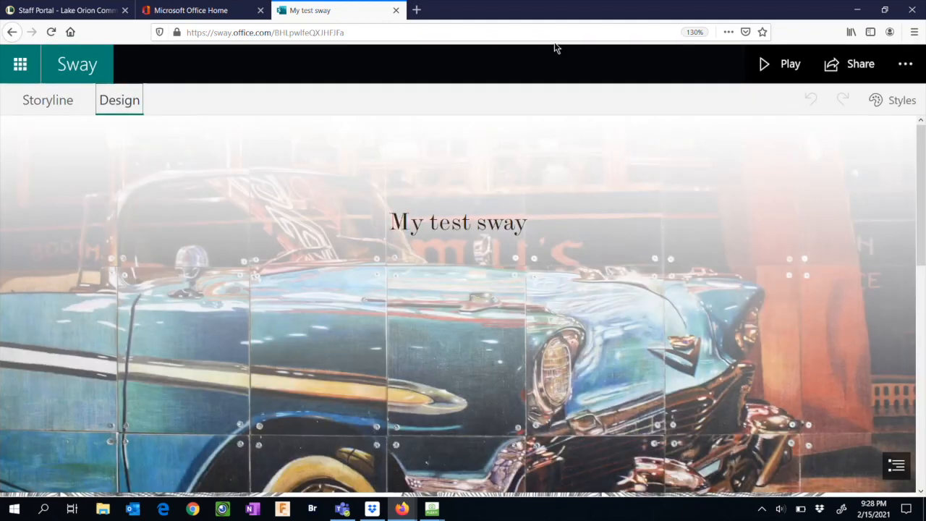
{"action": "left_click", "coordinate": [775, 68]}
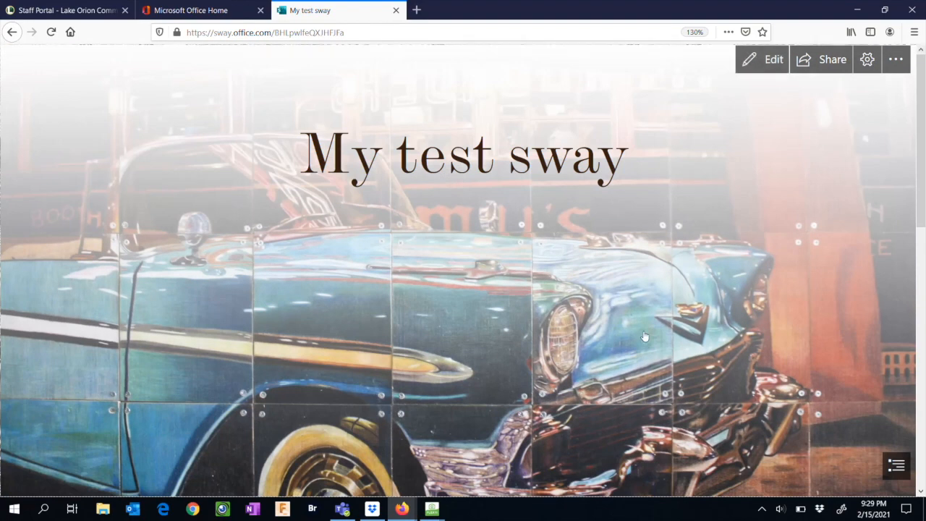
Look through the playing Sway from title to end, and view the pumpkin image enlarged before returning to the title
{"action": "scroll", "coordinate": [644, 335], "scroll_direction": "down", "scroll_amount": 10}
{"action": "scroll", "coordinate": [644, 335], "scroll_direction": "up", "scroll_amount": 10}
{"action": "scroll", "coordinate": [644, 335], "scroll_direction": "down", "scroll_amount": 8}
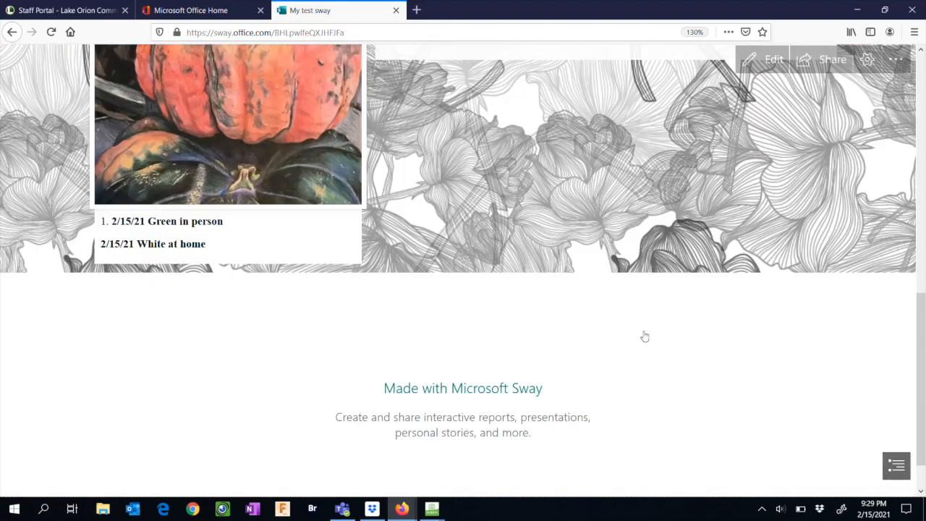
{"action": "scroll", "coordinate": [644, 335], "scroll_direction": "up", "scroll_amount": 4}
{"action": "left_click", "coordinate": [324, 395]}
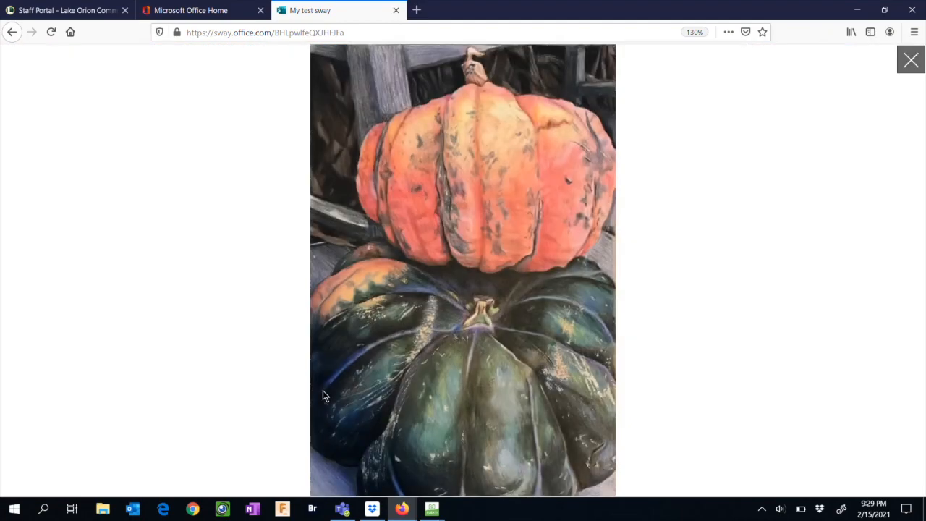
{"action": "left_click", "coordinate": [910, 62]}
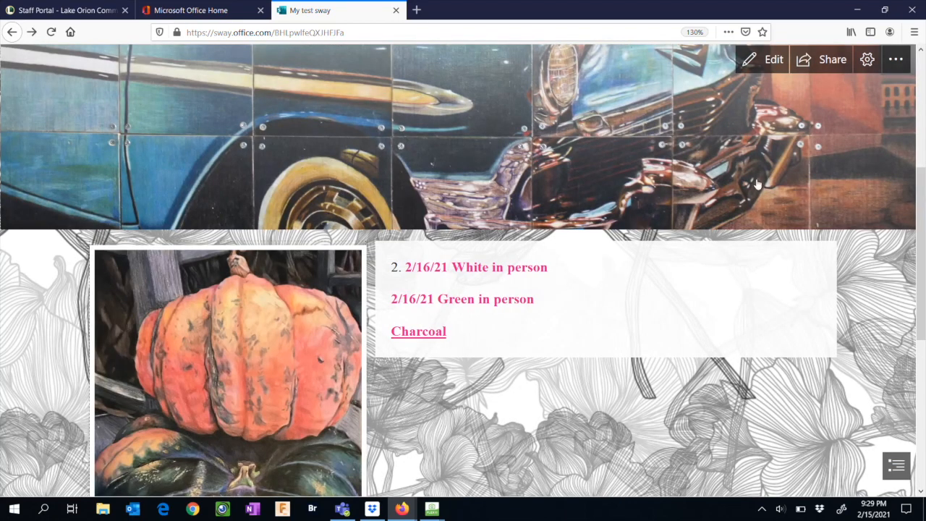
{"action": "scroll", "coordinate": [756, 184], "scroll_direction": "up", "scroll_amount": 3}
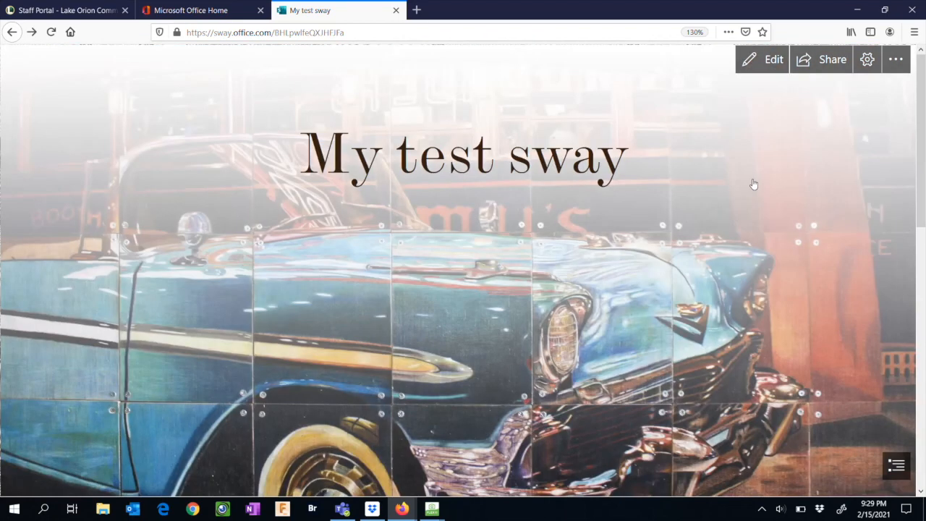
Share the Sway with anyone with a link, keeping view permission, and copy the share link
{"action": "left_click", "coordinate": [822, 62]}
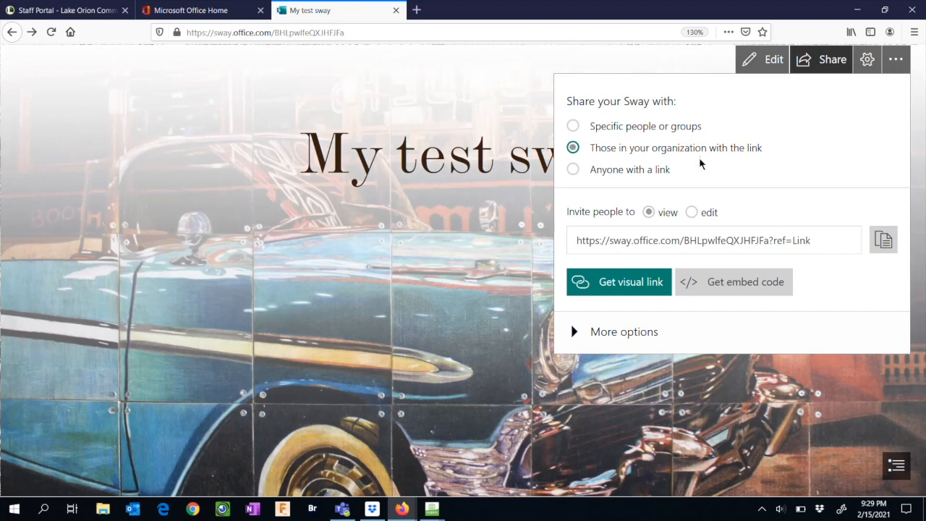
{"action": "left_click", "coordinate": [573, 170]}
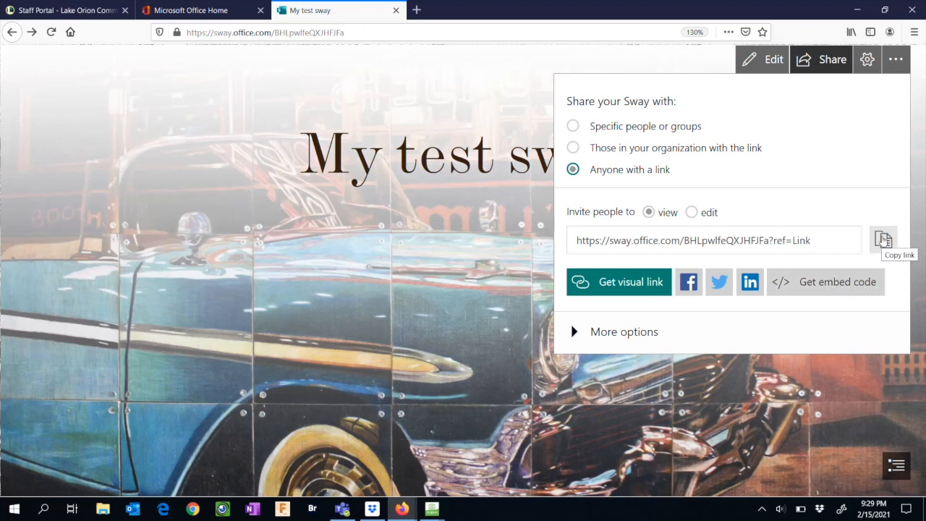
{"action": "left_click", "coordinate": [884, 240]}
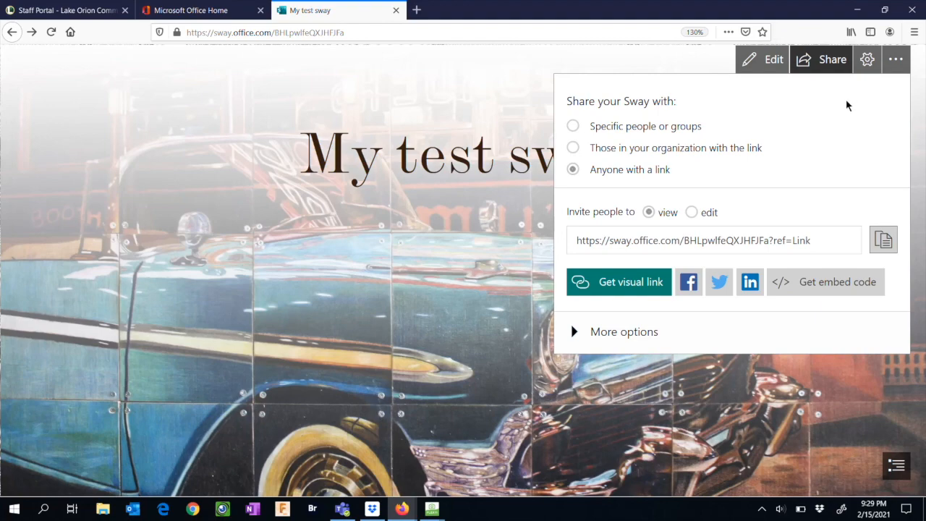
Switch to Microsoft Teams and open the "test class" team
{"action": "left_click", "coordinate": [856, 21]}
{"action": "left_click_drag", "start_coordinate": [746, 26], "coordinate": [149, 6]}
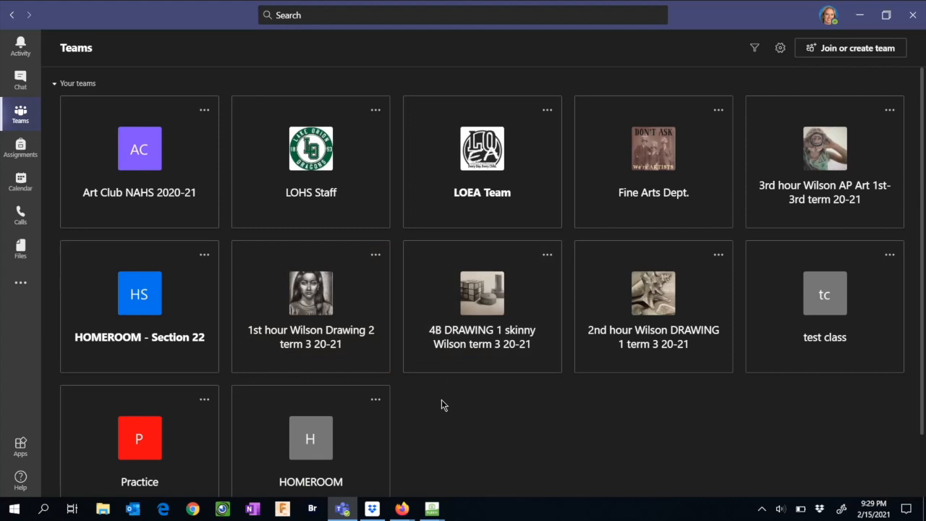
{"action": "left_click", "coordinate": [824, 295]}
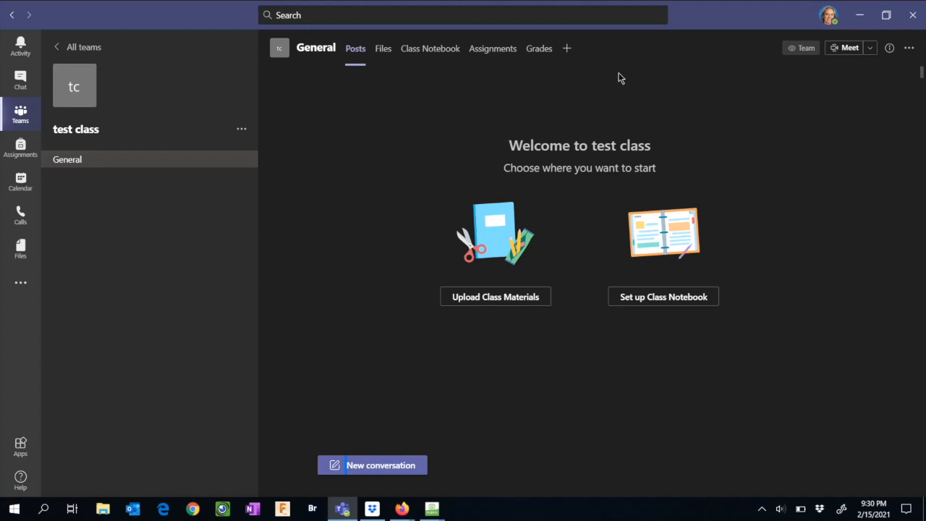
Start a new Website tab in the General channel and paste the copied Sway share link as its URL
{"action": "left_click", "coordinate": [568, 49]}
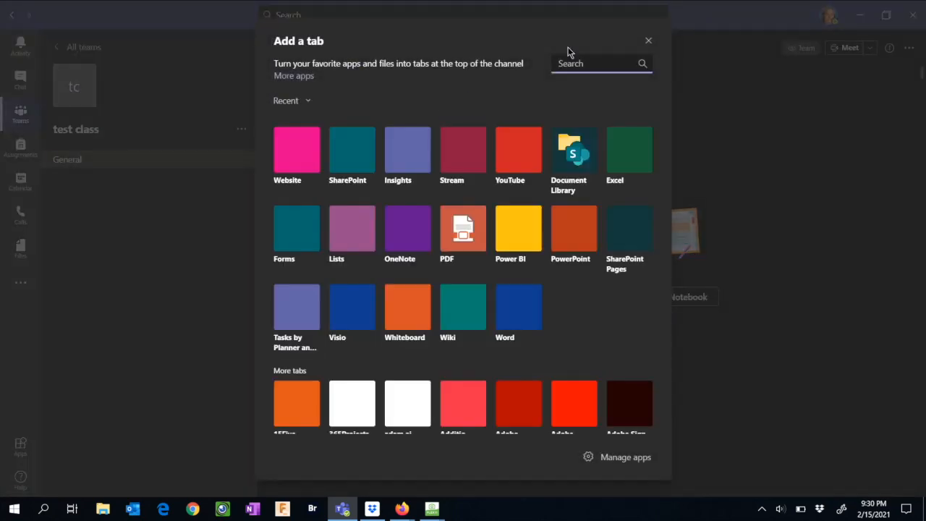
{"action": "left_click", "coordinate": [300, 156]}
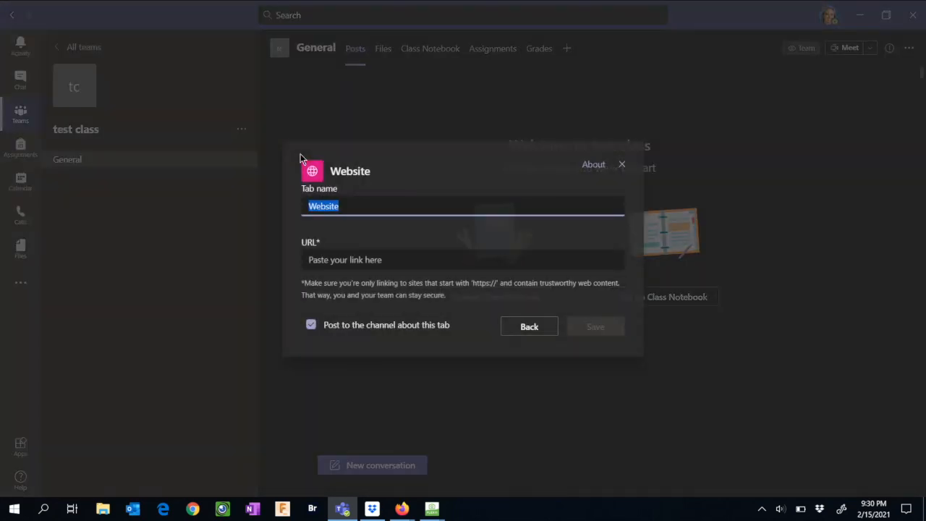
{"action": "left_click", "coordinate": [321, 260]}
{"action": "key", "text": "ctrl+v"}
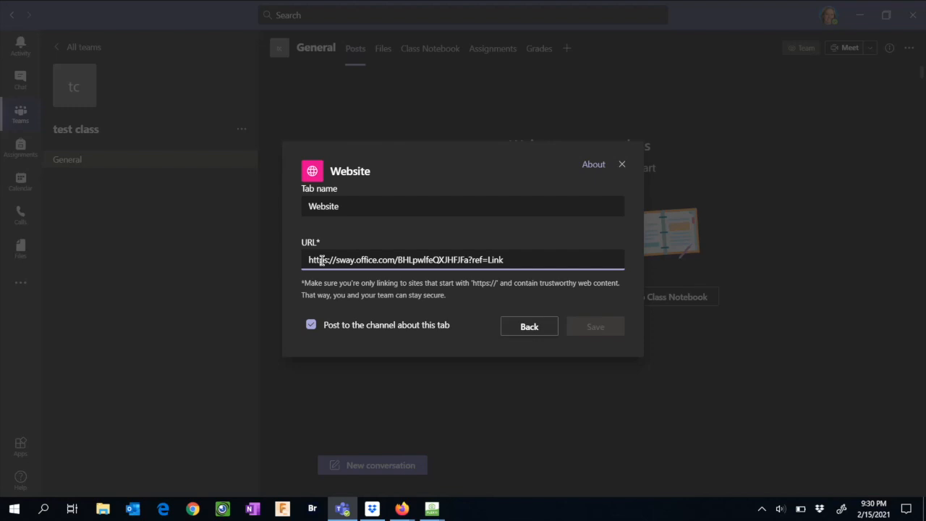
Name the website tab "test class page" and save it to the channel
{"action": "left_click", "coordinate": [367, 206]}
{"action": "left_click_drag", "start_coordinate": [368, 205], "coordinate": [295, 209]}
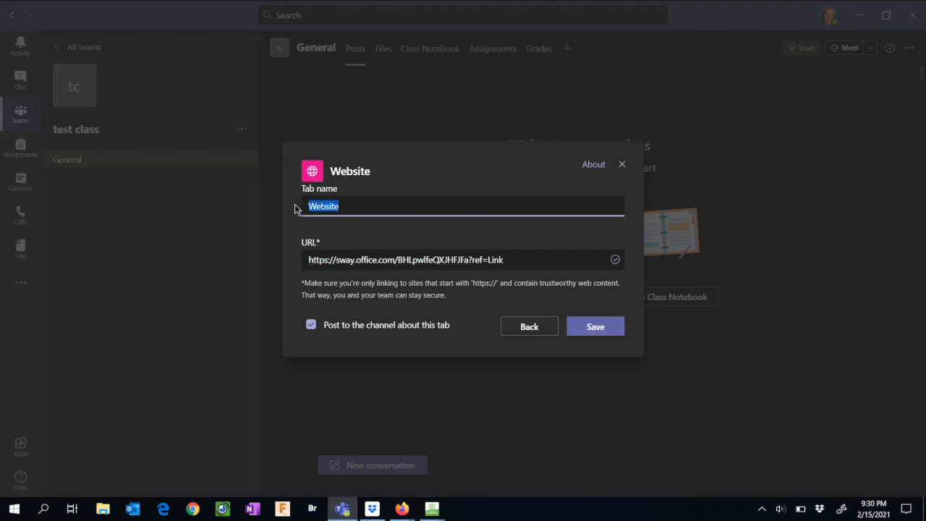
{"action": "key", "text": "BackSpace"}
{"action": "type", "text": "test class page"}
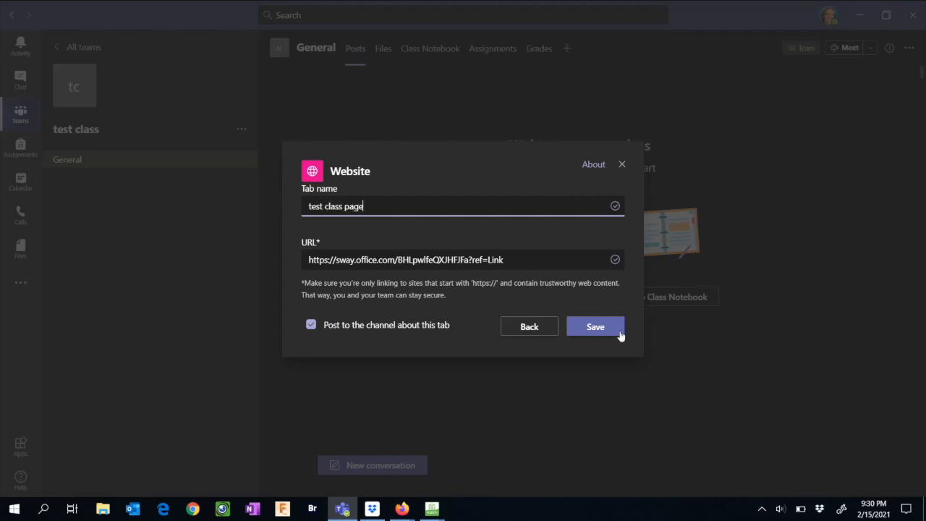
{"action": "left_click", "coordinate": [608, 330]}
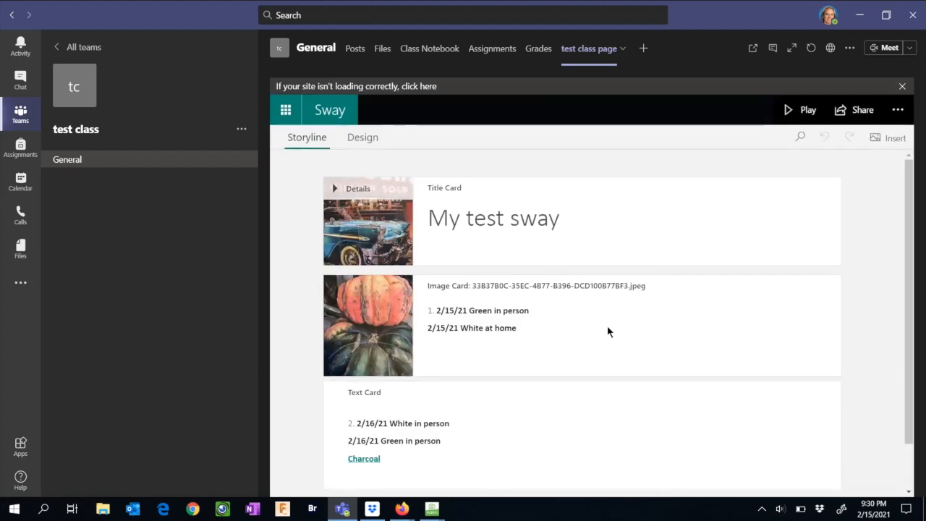
Preview the Sway's design within the test class page channel tab, and return to its storyline
{"action": "left_click", "coordinate": [608, 327]}
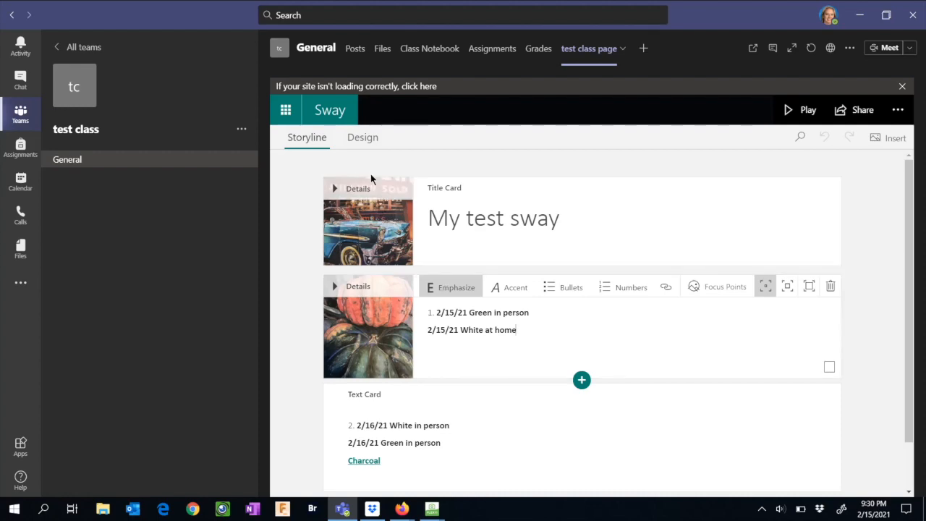
{"action": "left_click", "coordinate": [362, 137]}
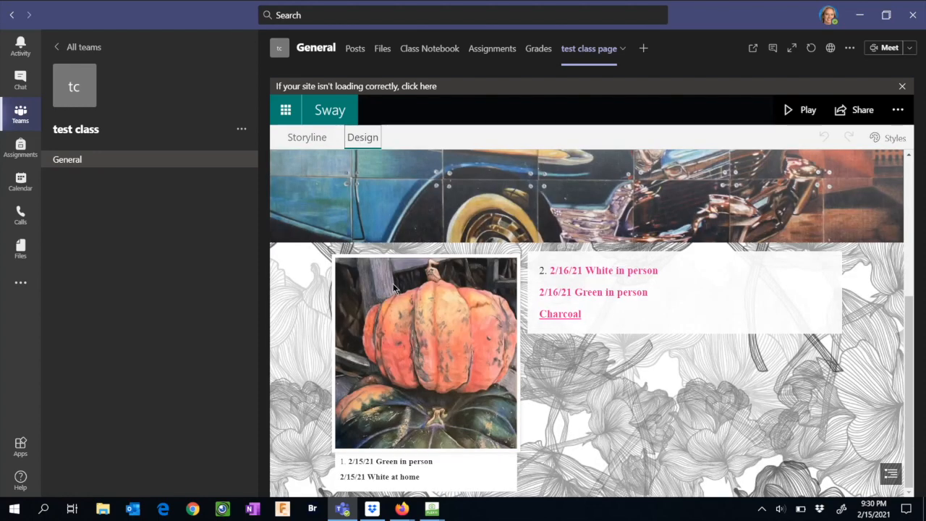
{"action": "scroll", "coordinate": [394, 287], "scroll_direction": "up", "scroll_amount": 3}
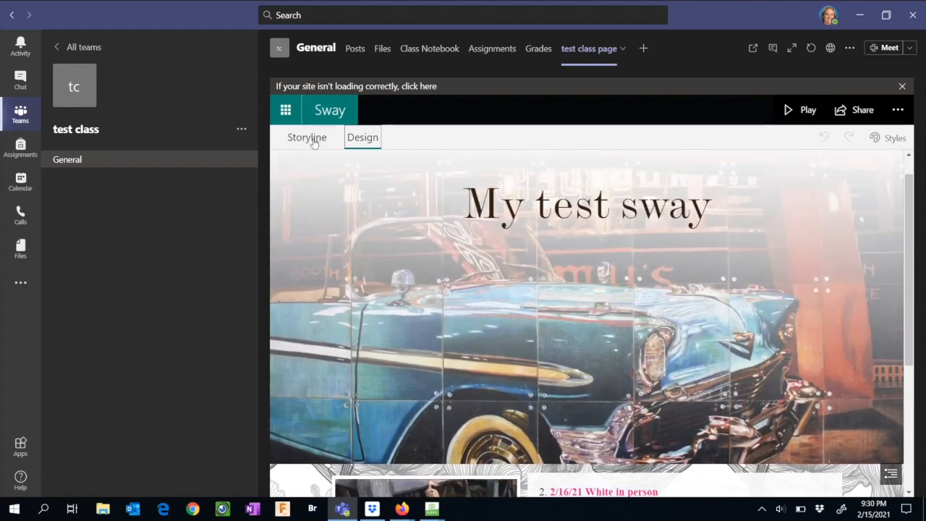
{"action": "left_click", "coordinate": [307, 138]}
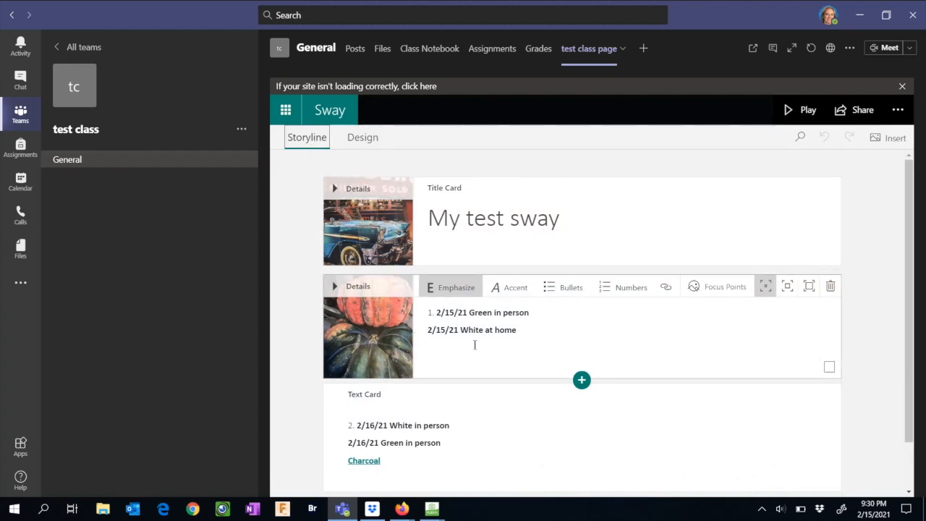
{"action": "left_click", "coordinate": [898, 110]}
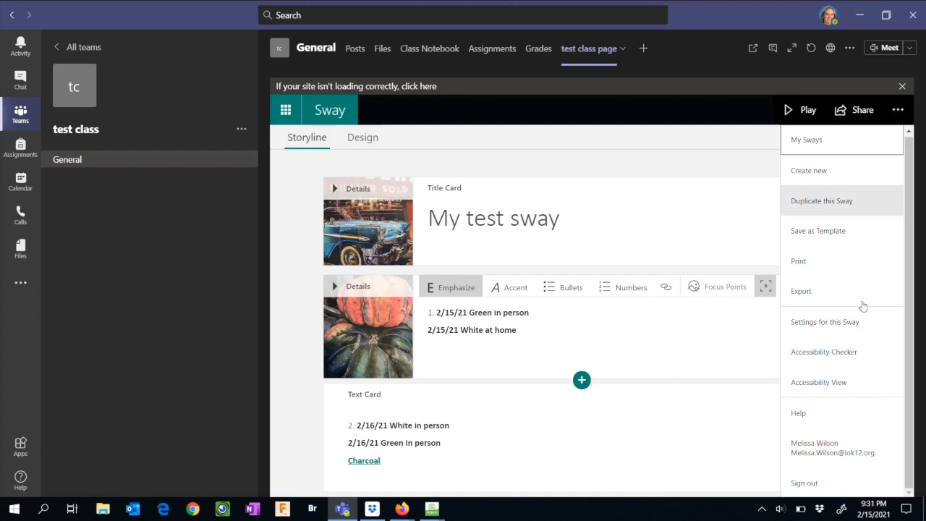
{"action": "left_click", "coordinate": [715, 422]}
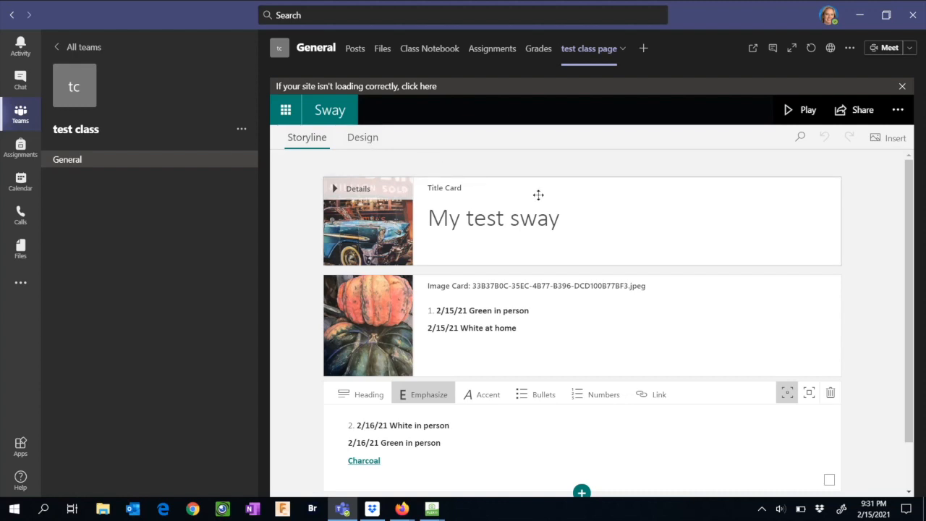
{"action": "scroll", "coordinate": [538, 194], "scroll_direction": "down", "scroll_amount": 1}
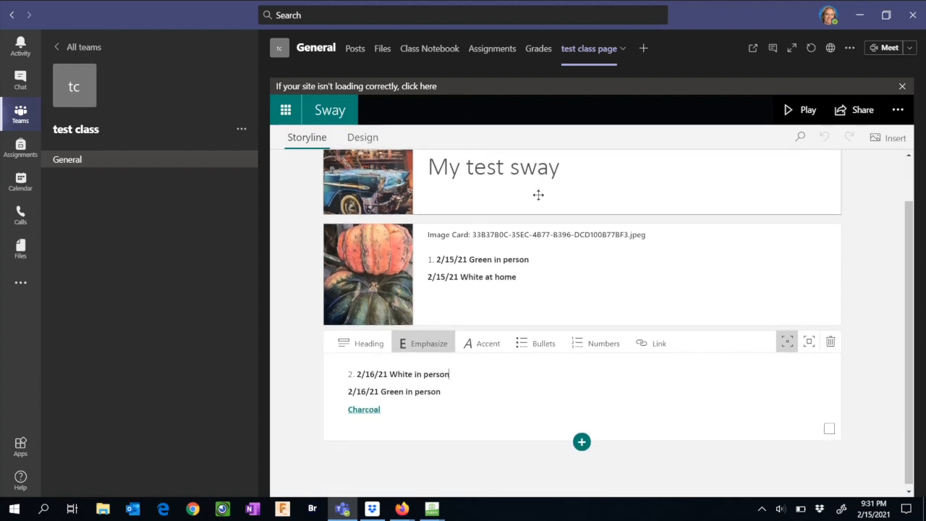
{"action": "scroll", "coordinate": [539, 194], "scroll_direction": "up", "scroll_amount": 1}
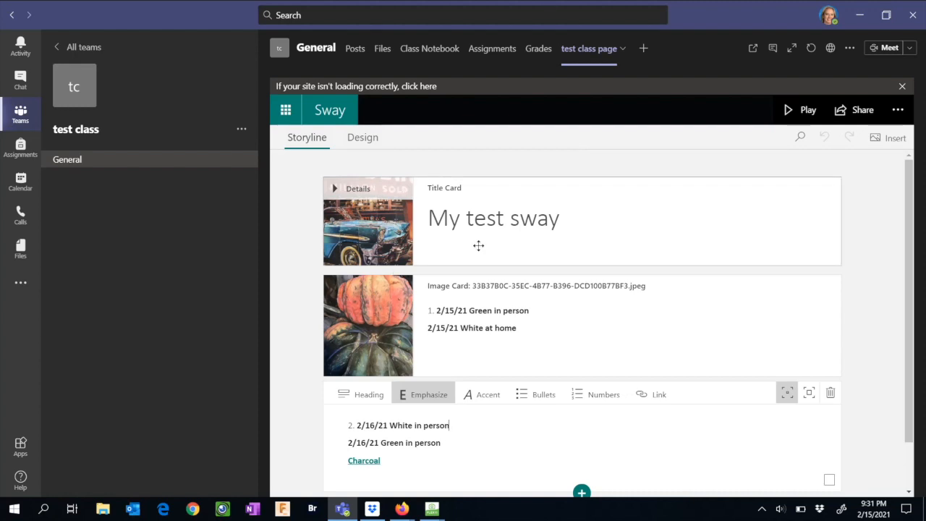
Show the Sway's design view in the expanded channel tab and look over the page from title to dated entries
{"action": "left_click", "coordinate": [360, 138]}
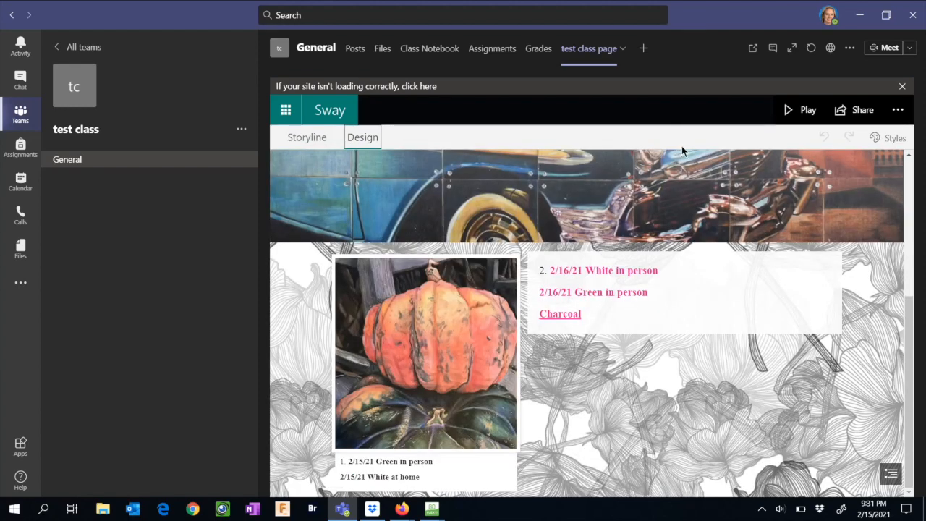
{"action": "left_click", "coordinate": [792, 48]}
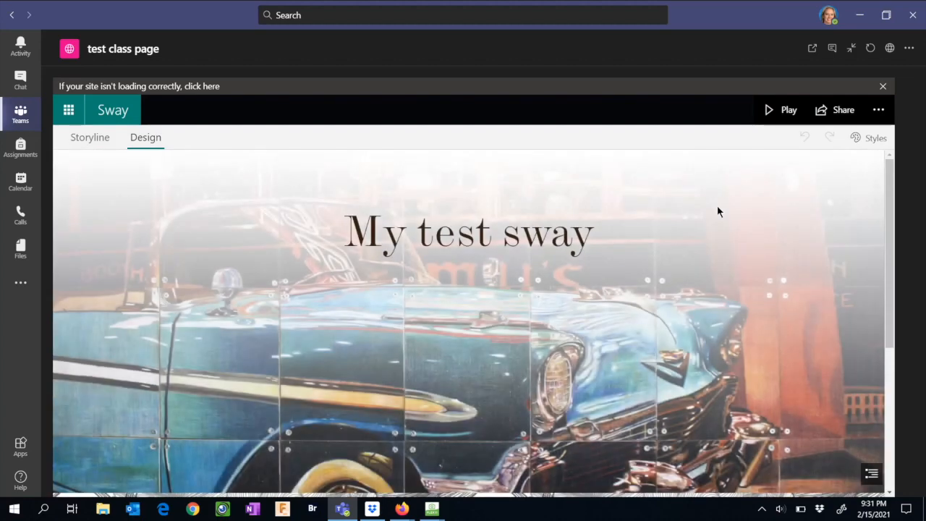
{"action": "scroll", "coordinate": [718, 211], "scroll_direction": "down", "scroll_amount": 5}
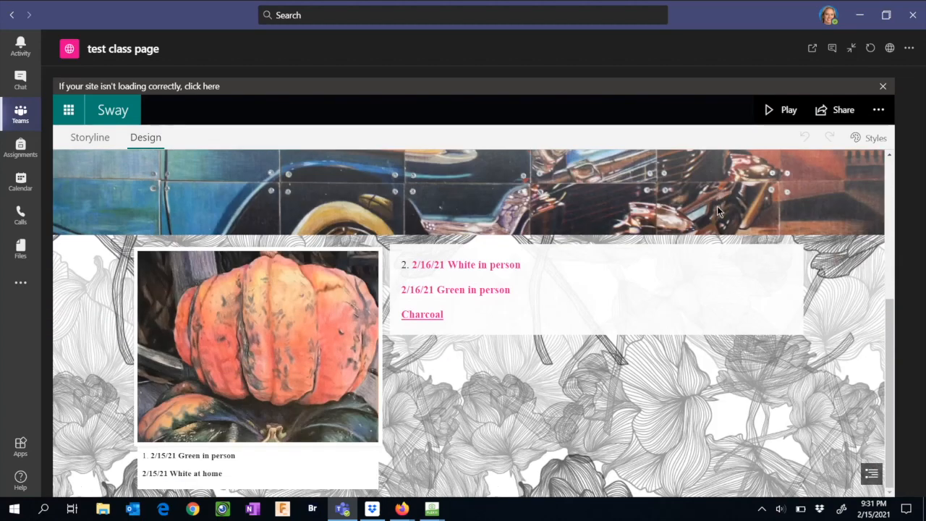
{"action": "scroll", "coordinate": [718, 208], "scroll_direction": "up", "scroll_amount": 5}
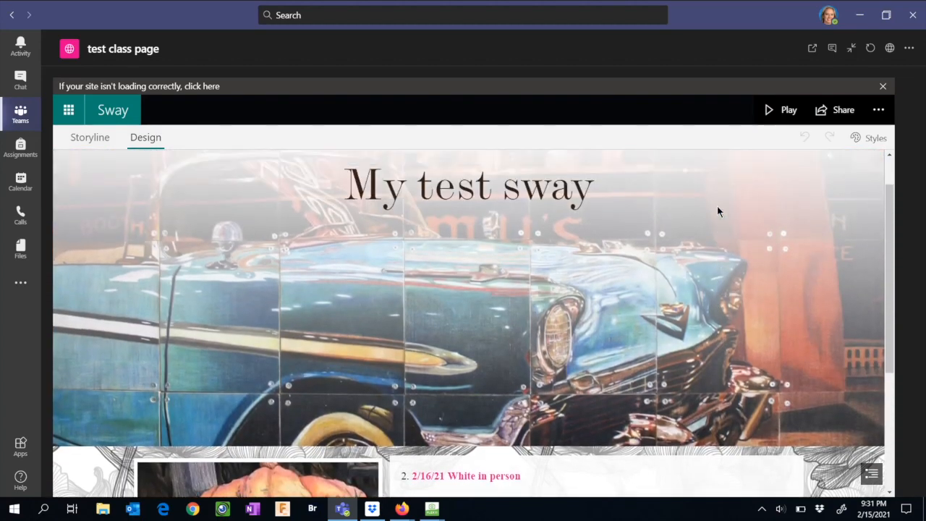